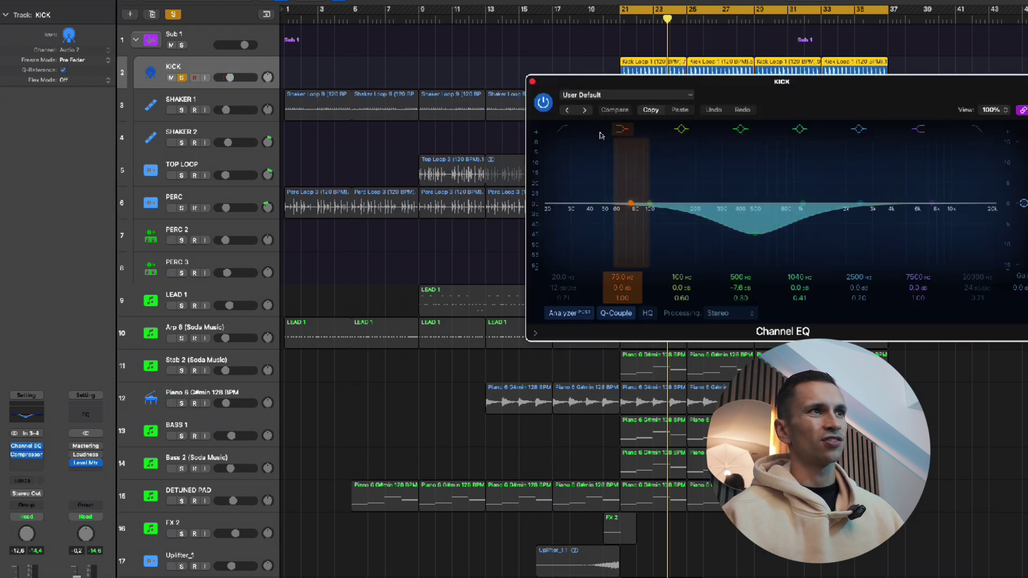
Compare the KICK track with its Channel EQ active and bypassed, and close the EQ window
left_click(545, 102)
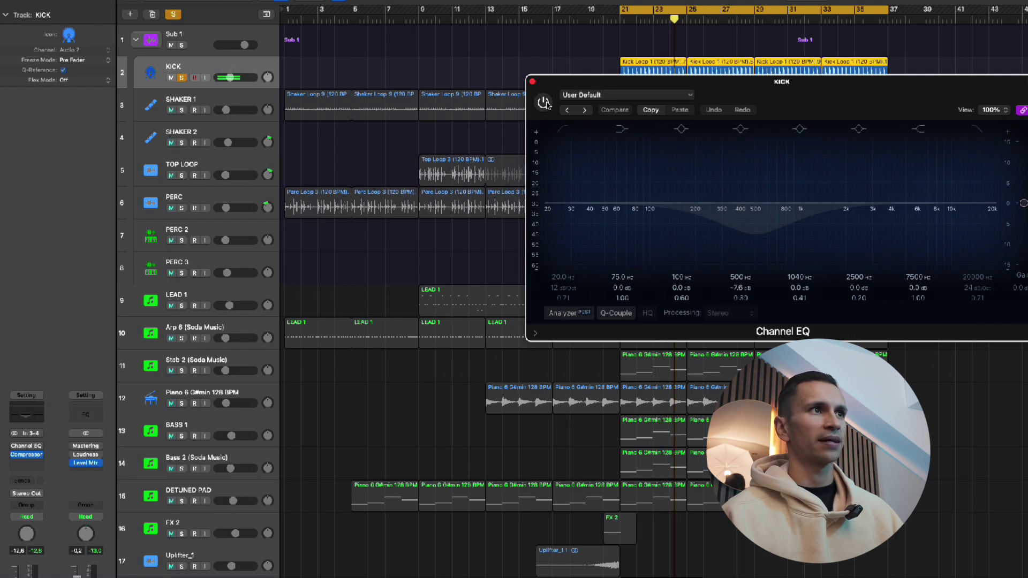
left_click(544, 103)
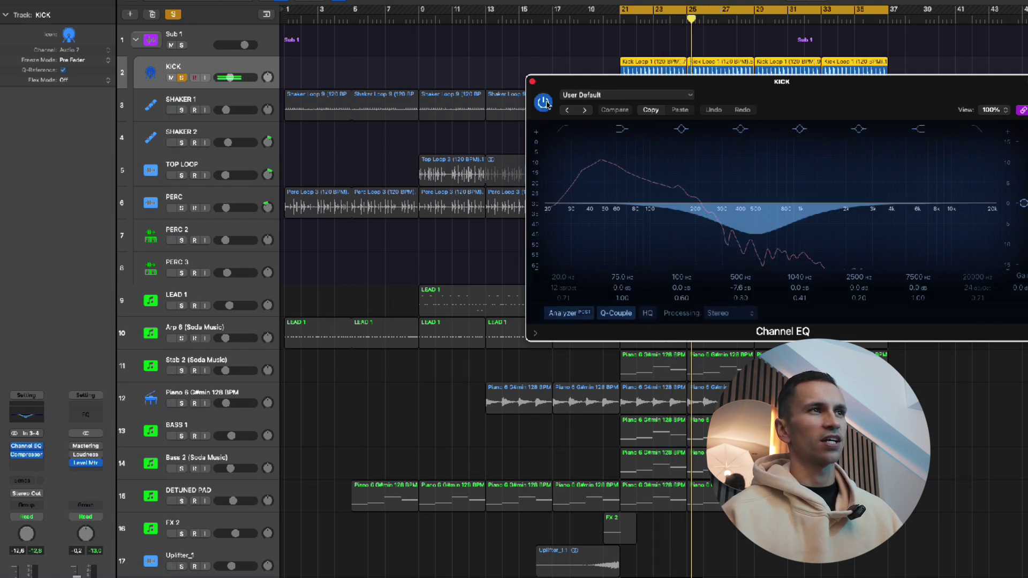
left_click(544, 102)
left_click(533, 81)
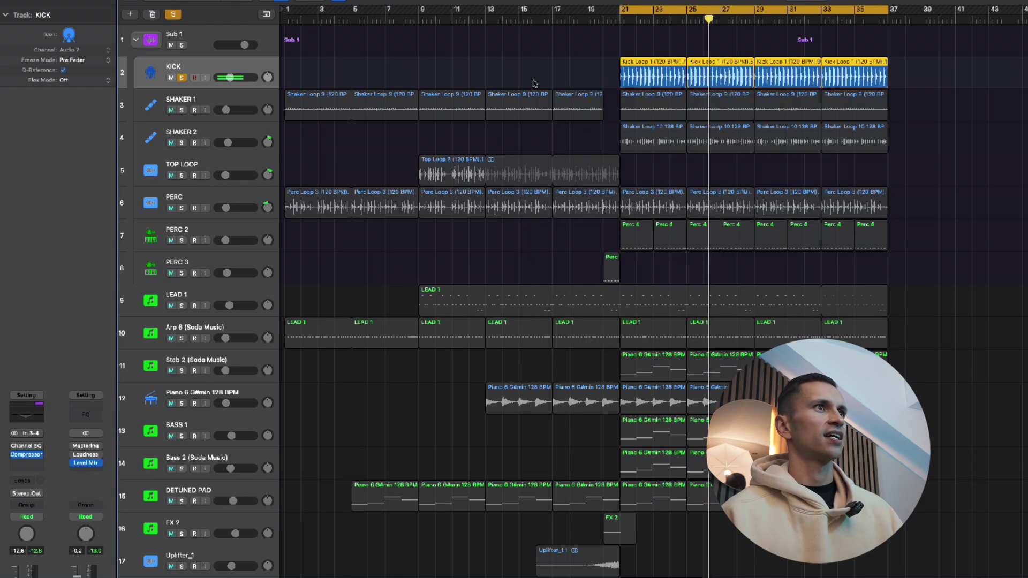
Compare the KICK track with its Compressor active and bypassed, close the plug-in, and stop playback
left_click(28, 456)
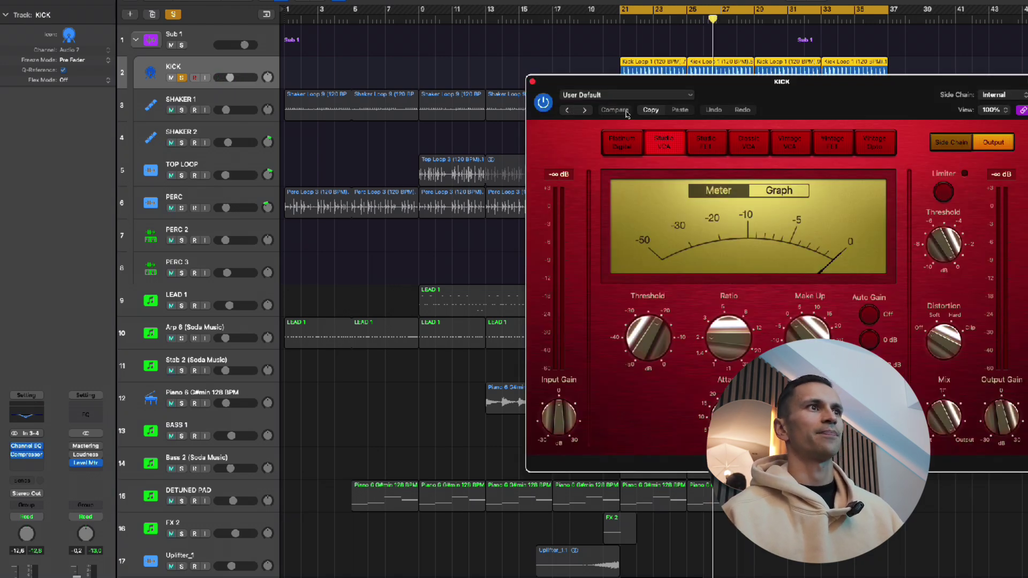
left_click(543, 103)
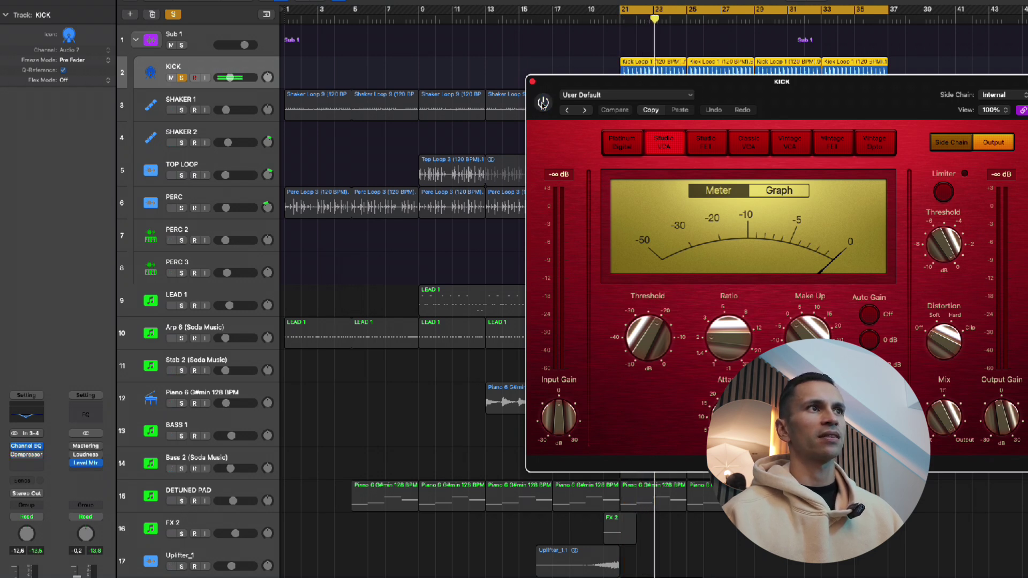
left_click(543, 104)
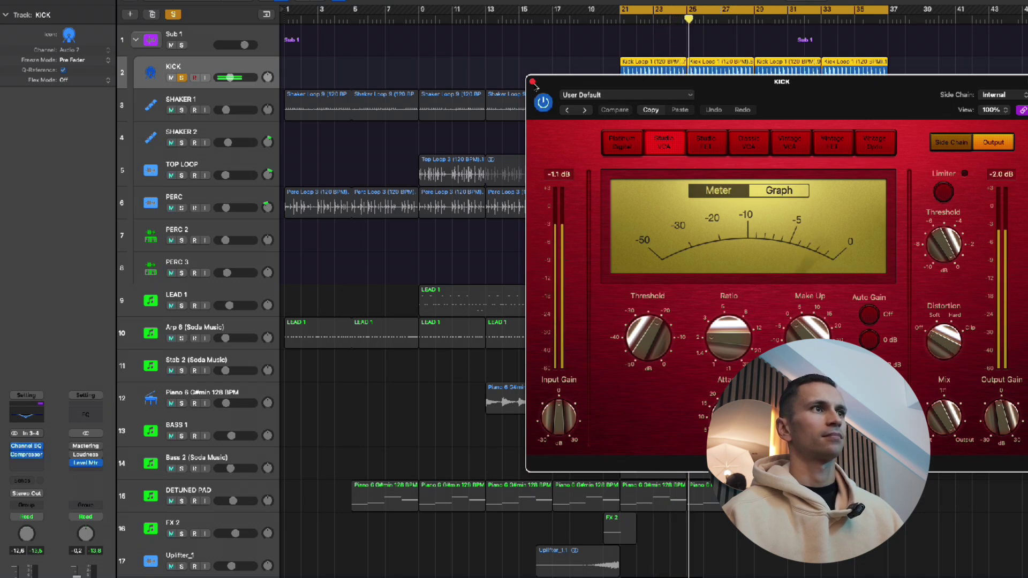
left_click(533, 81)
key("space")
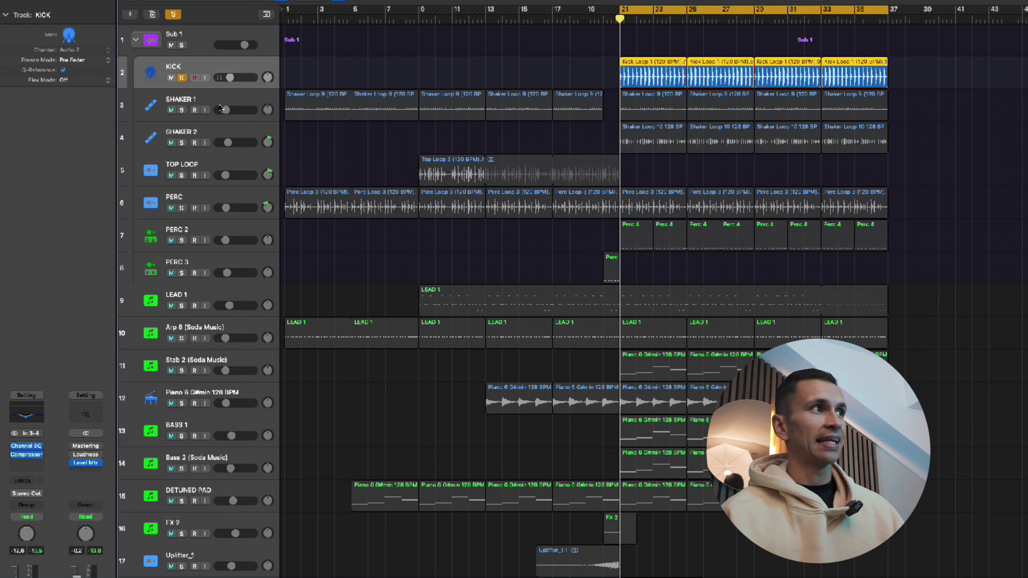
Solo the SHAKER 1 track in place of KICK and play it back
left_click(207, 101)
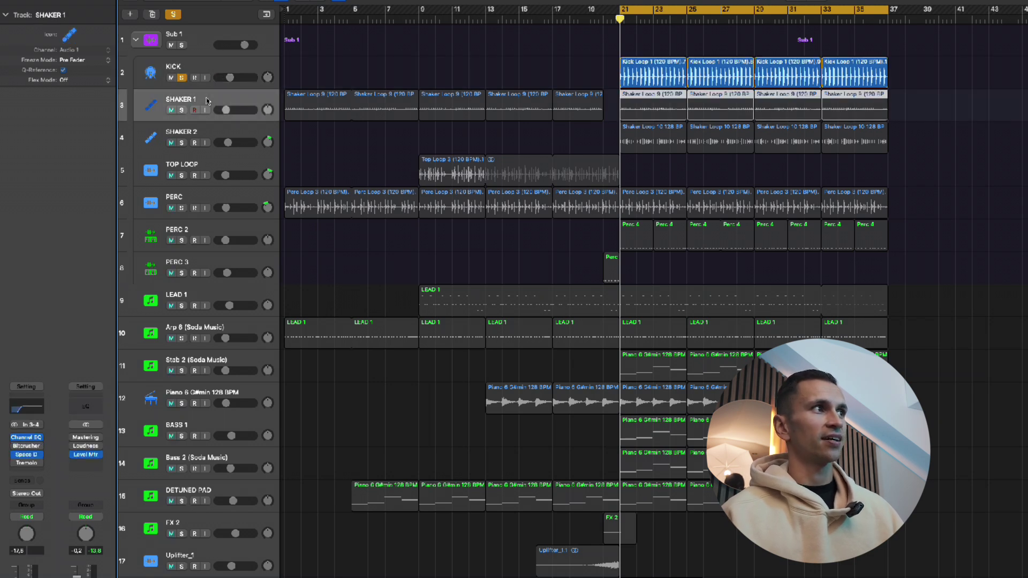
left_click(181, 111)
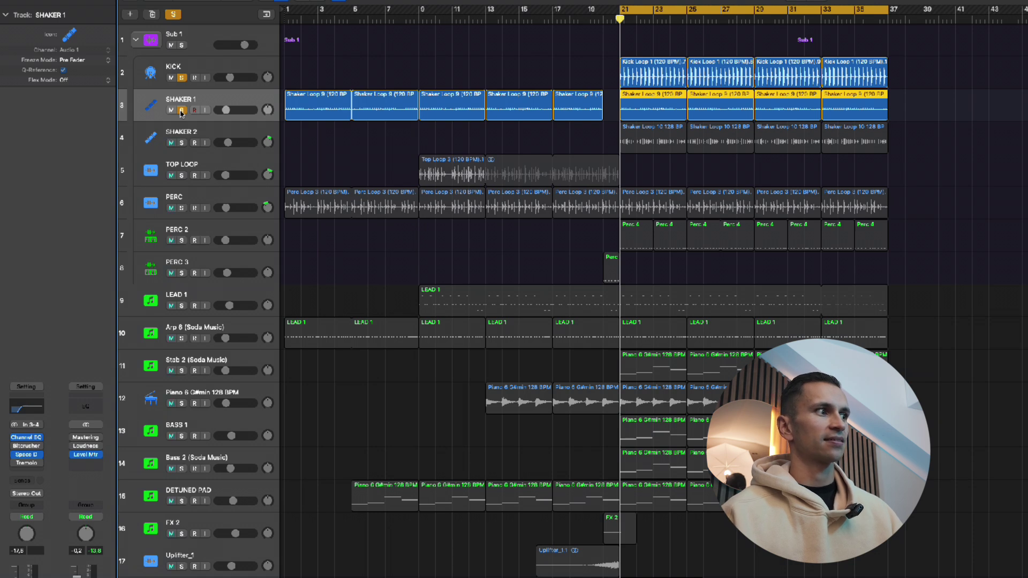
left_click(181, 78)
key("space")
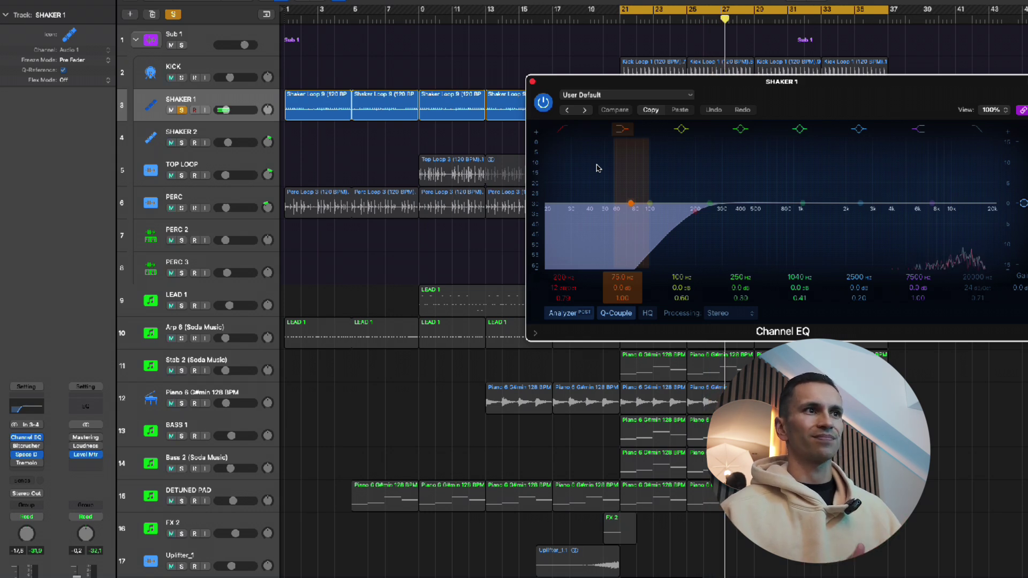
Close SHAKER 1's Channel EQ and compare the track with its Space Designer reverb on and bypassed
left_click(533, 81)
left_click(26, 455)
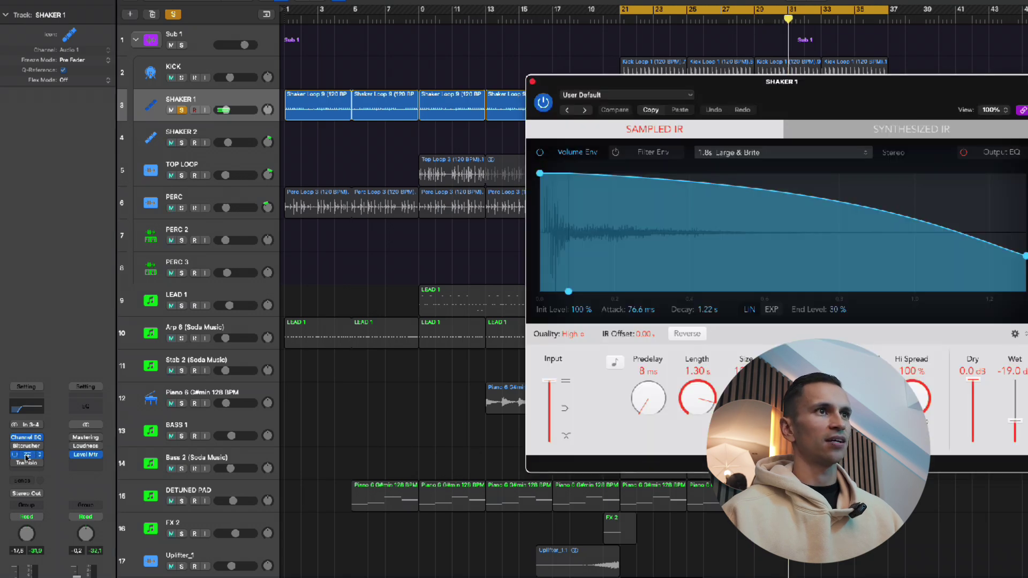
left_click(544, 102)
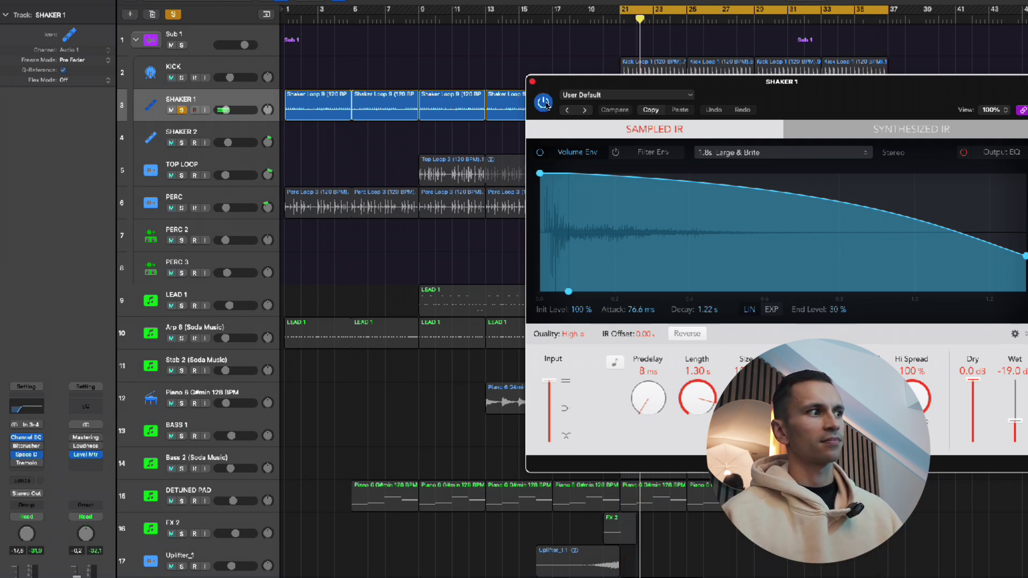
left_click(533, 83)
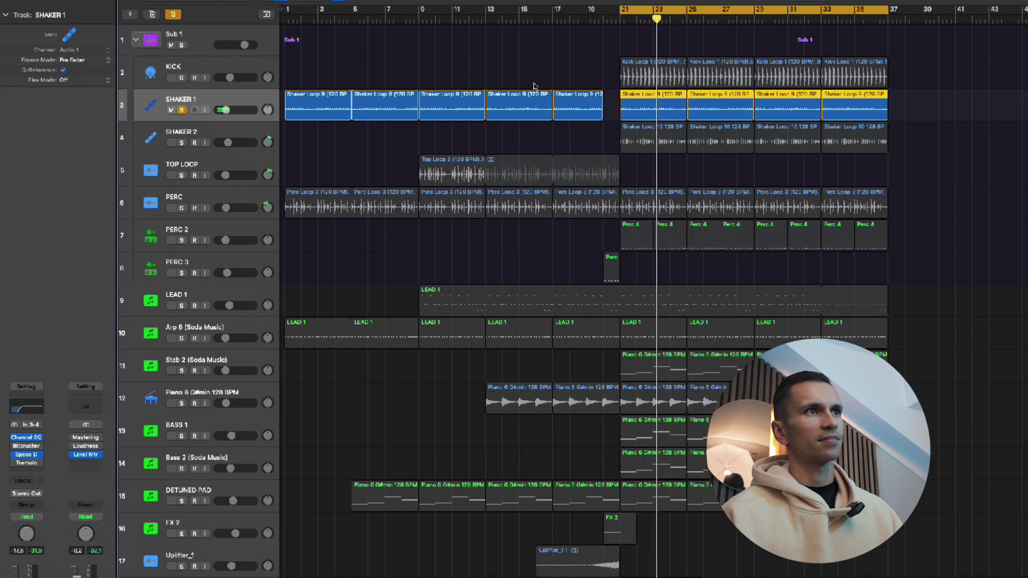
Play KICK soloed together with SHAKER 1, and take KICK out of solo
left_click(182, 78)
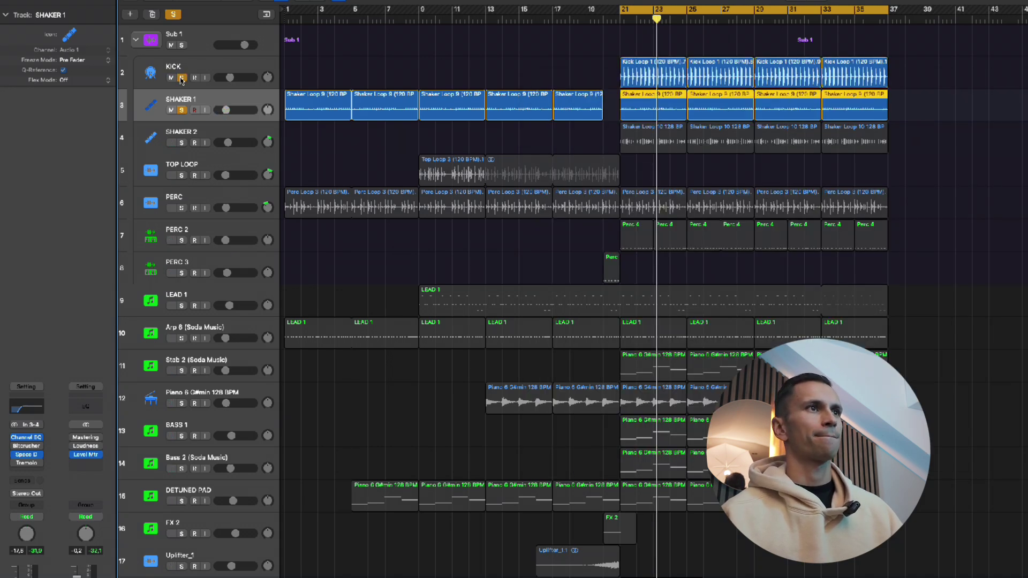
key("space")
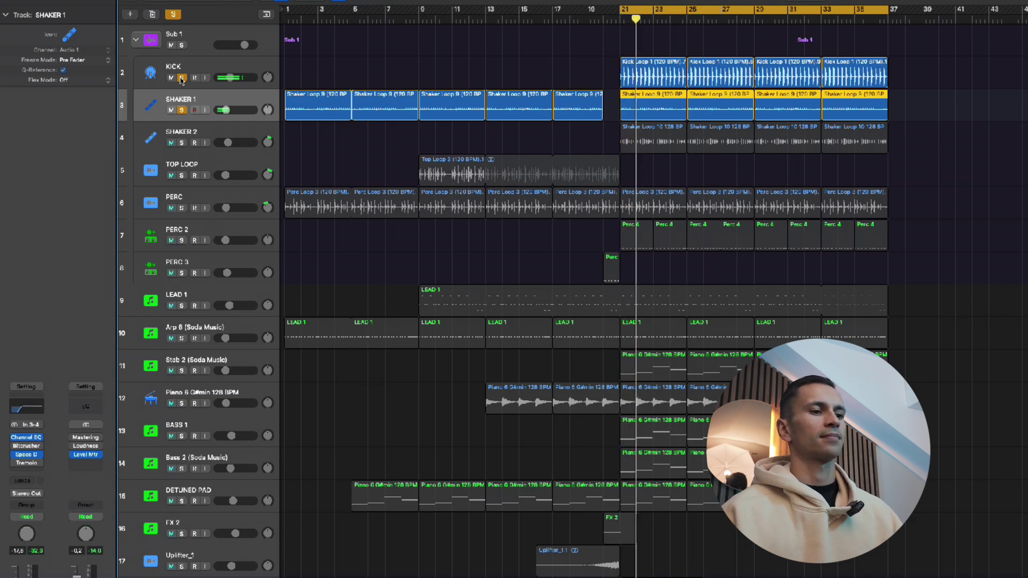
left_click(182, 79)
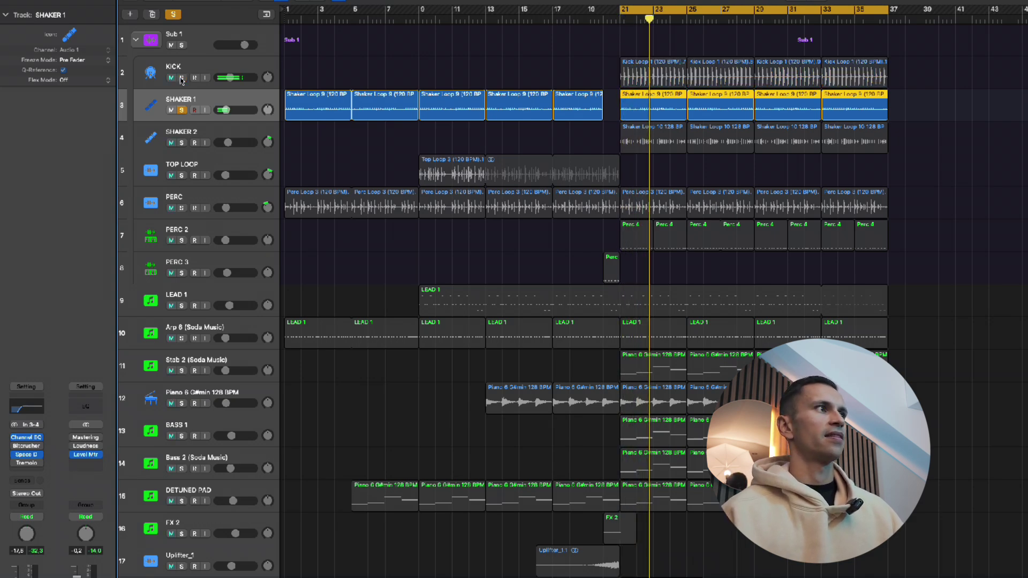
Solo SHAKER 2 in place of SHAKER 1, select its track, and play it back
left_click(183, 110)
left_click(182, 143)
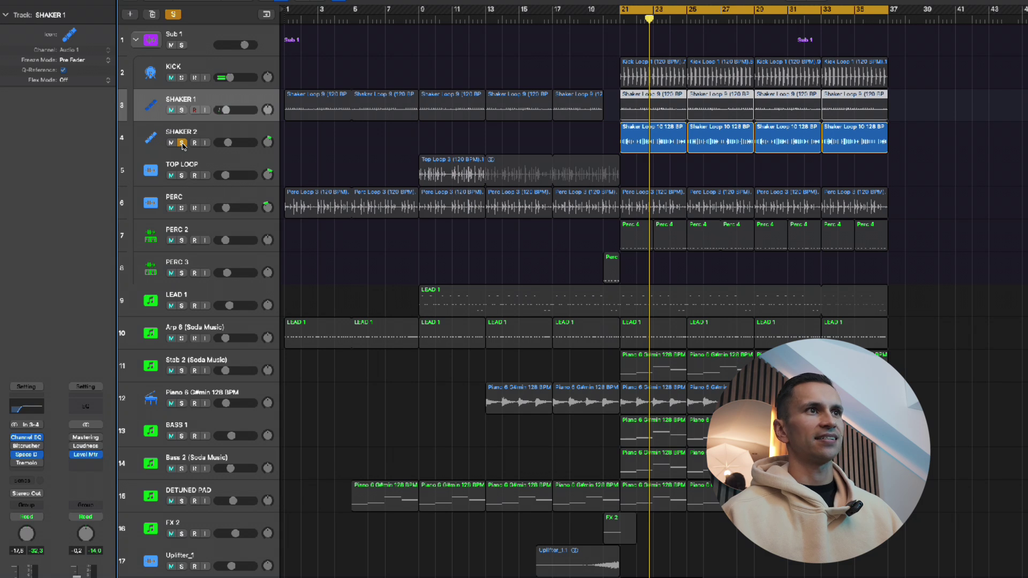
left_click(227, 132)
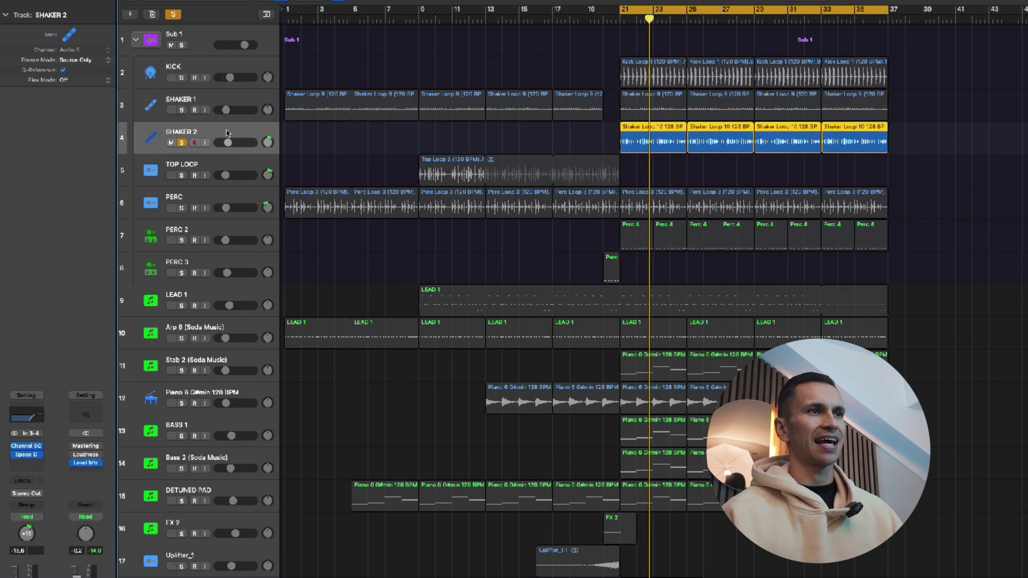
key("space")
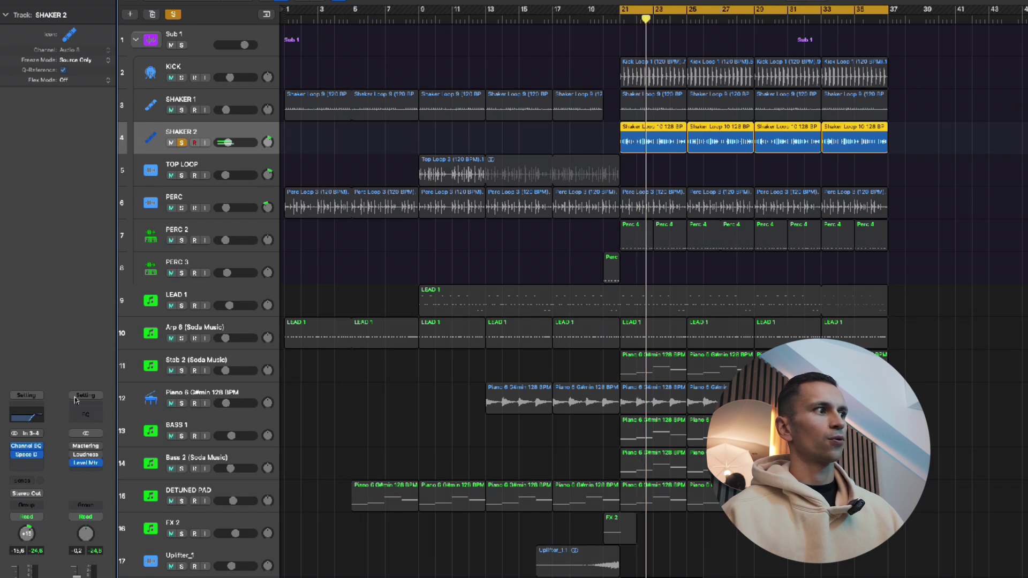
Examine the Channel EQ curve and the Space Designer reverb on SHAKER 2
left_click(29, 446)
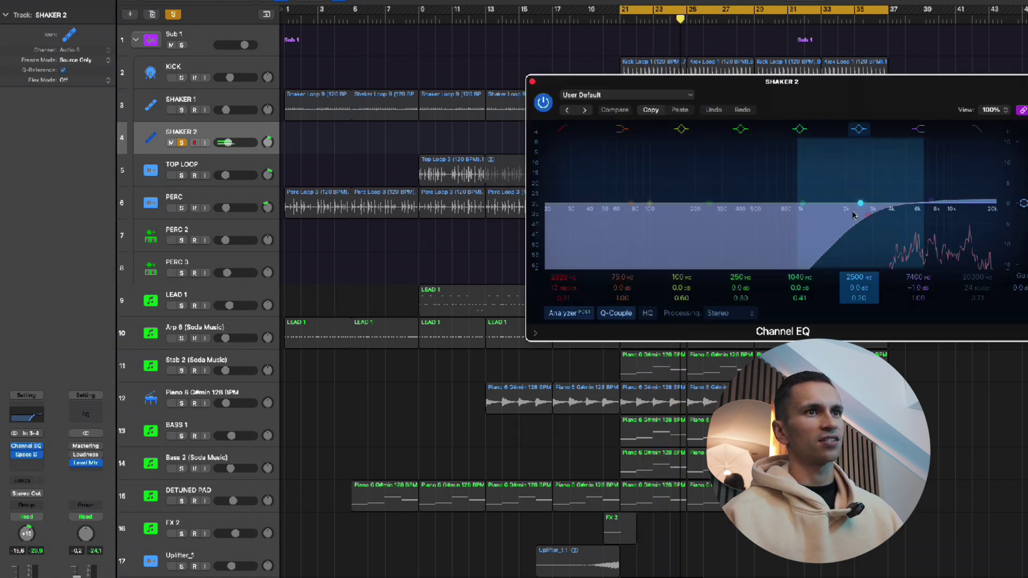
left_click(533, 82)
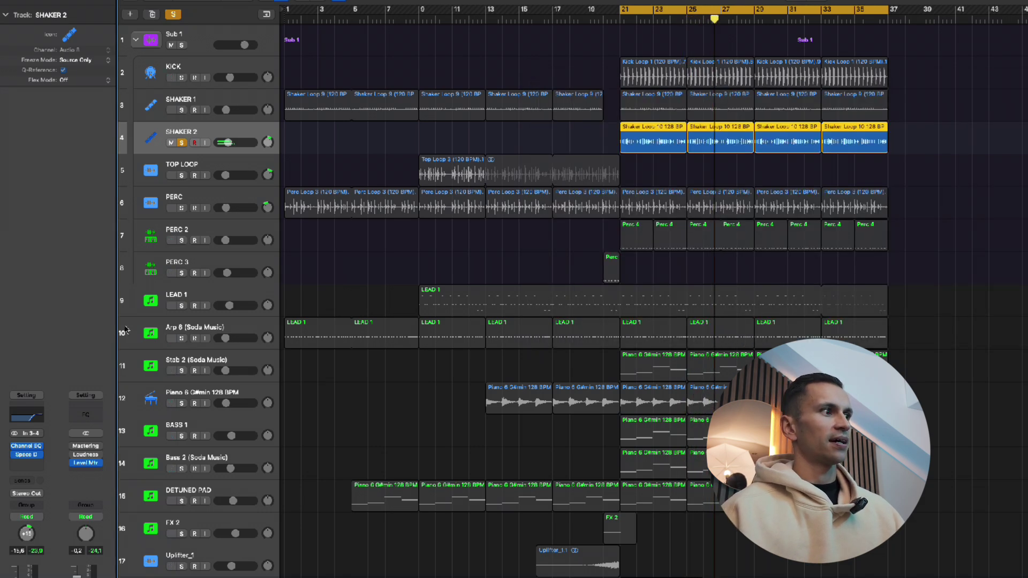
left_click(35, 455)
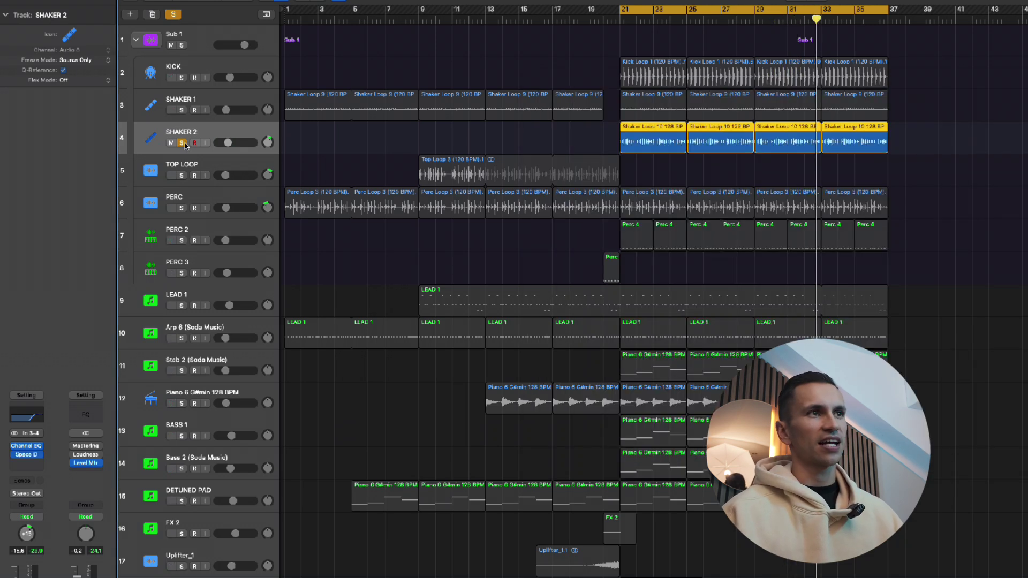
Add SHAKER 1 and KICK to the soloed SHAKER 2 and play all three tracks together
left_click(182, 109)
left_click(182, 79)
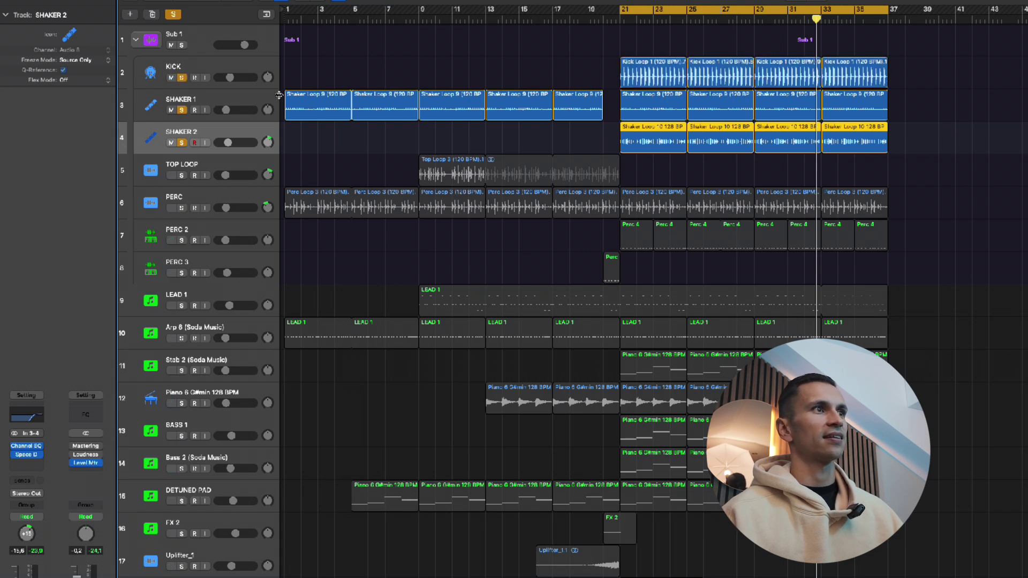
key("space")
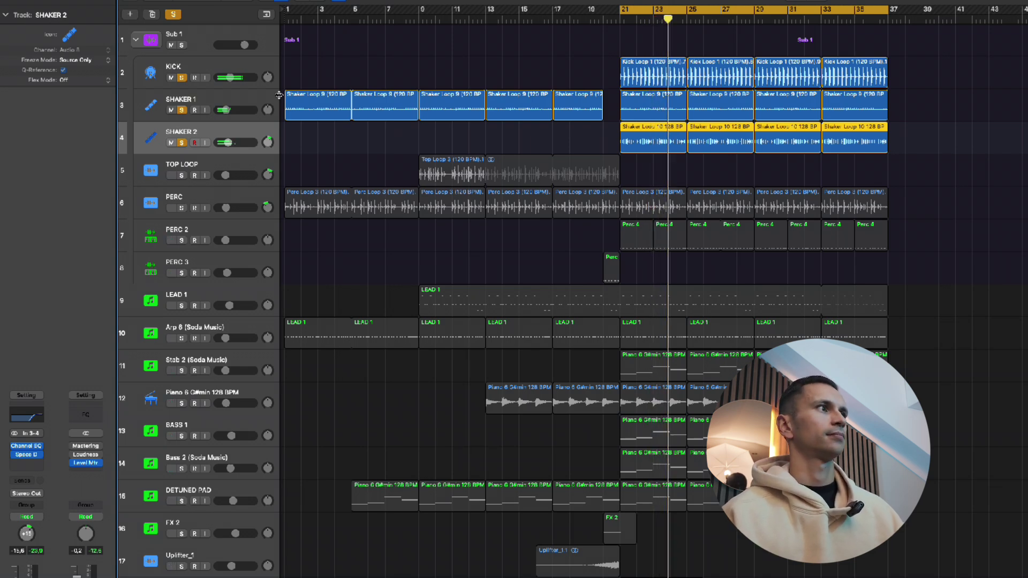
Clear all solos, solo only the PERC track, and play it back
left_click(173, 15)
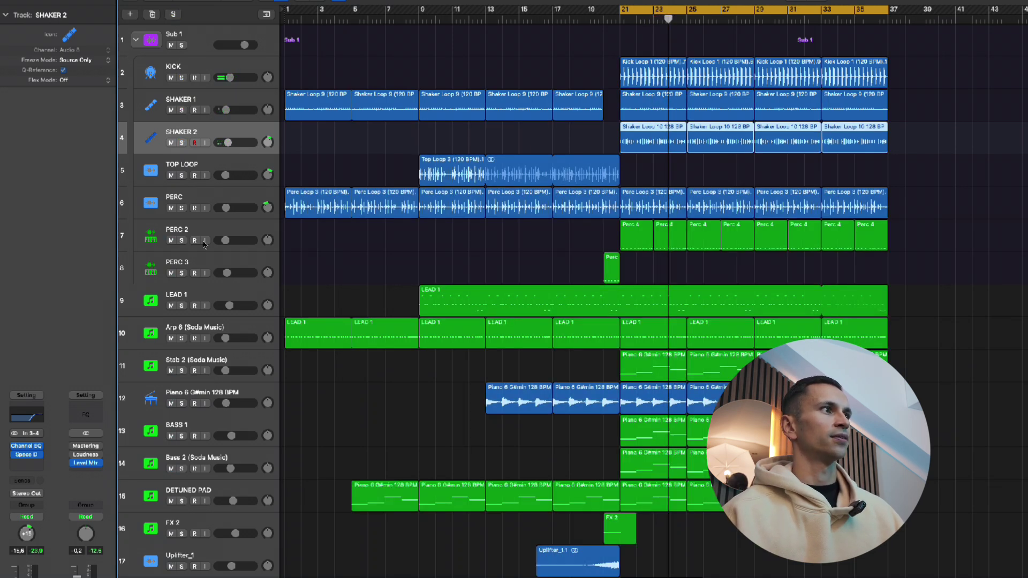
left_click(182, 208)
key("space")
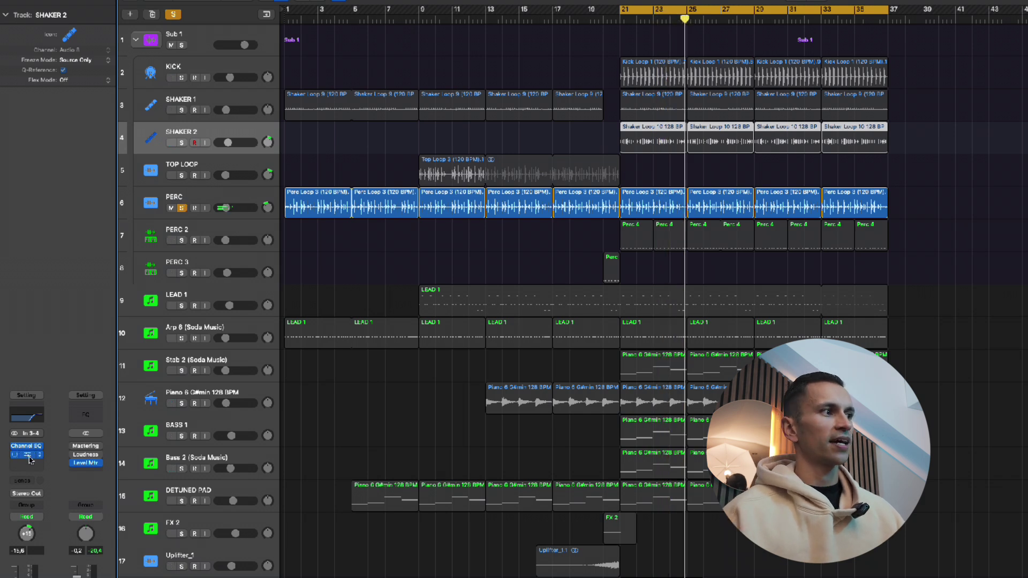
Toggle the bypass of SHAKER 2's Space Designer while PERC plays, and examine SHAKER 2's Channel EQ
left_click(30, 454)
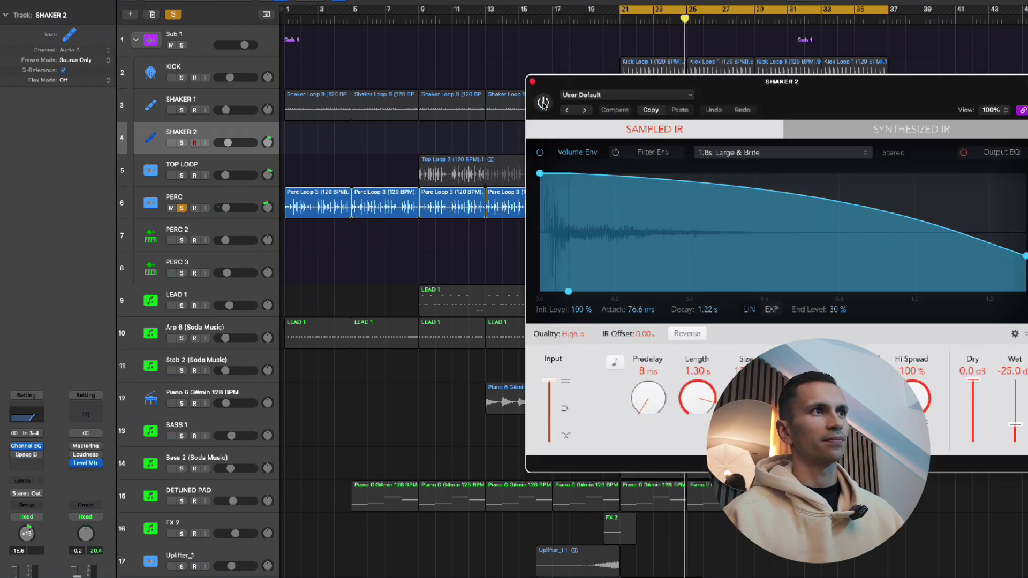
key("space")
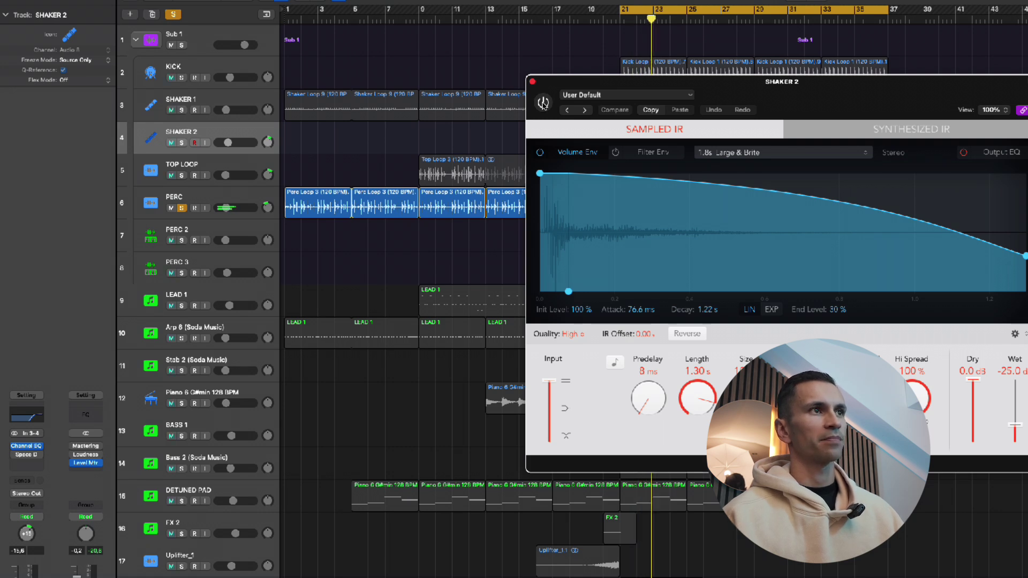
left_click(543, 103)
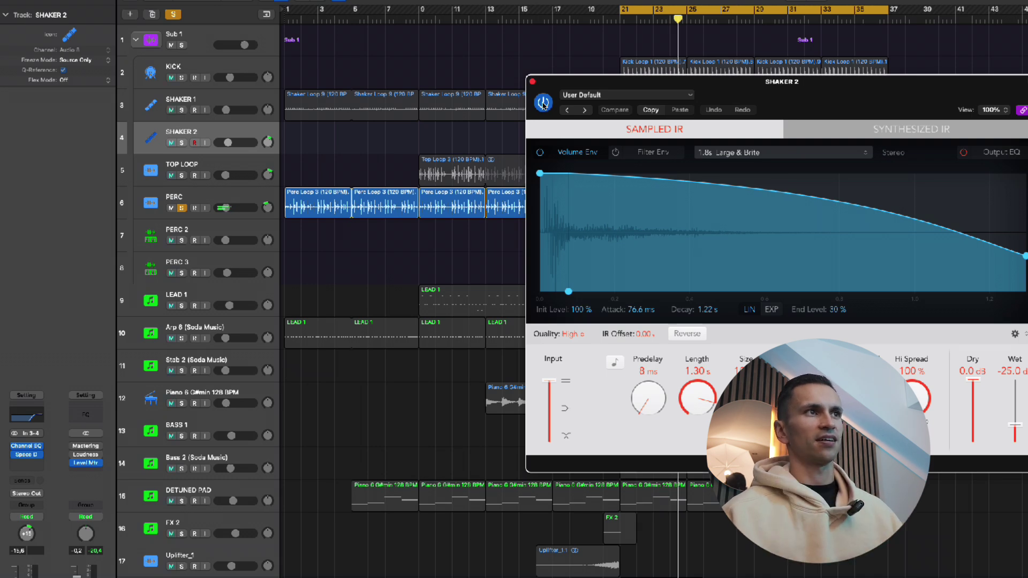
left_click(533, 83)
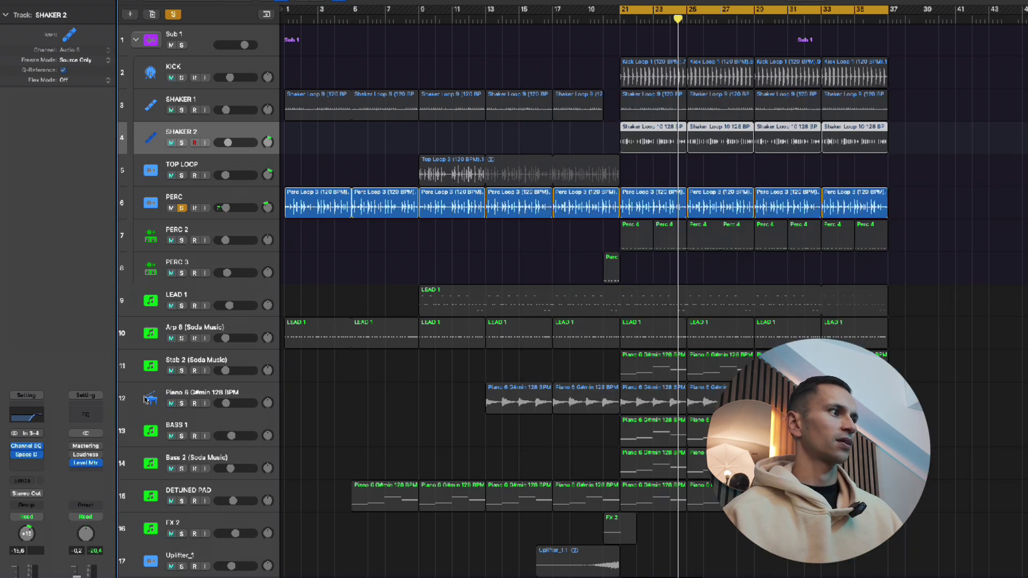
left_click(25, 447)
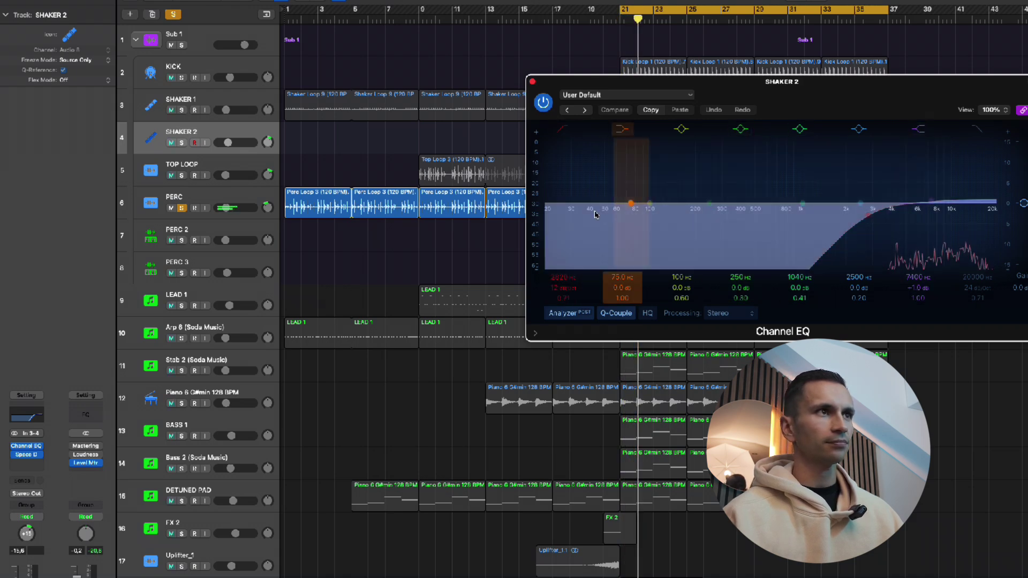
left_click(532, 82)
Solo and play PERC 2 in place of PERC, and open its first Perc 4 region in the Piano Roll
left_click(182, 208)
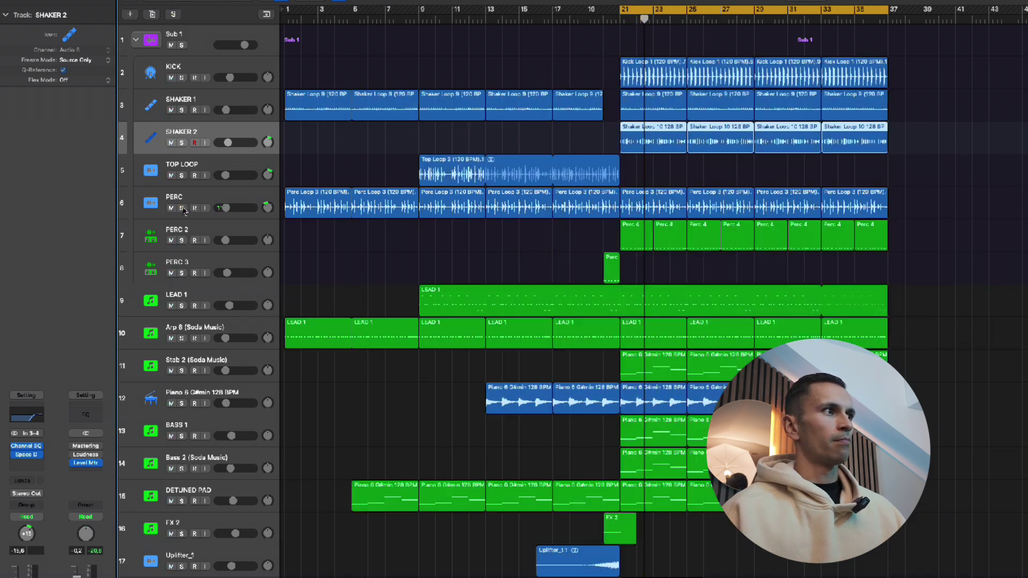
left_click(182, 241)
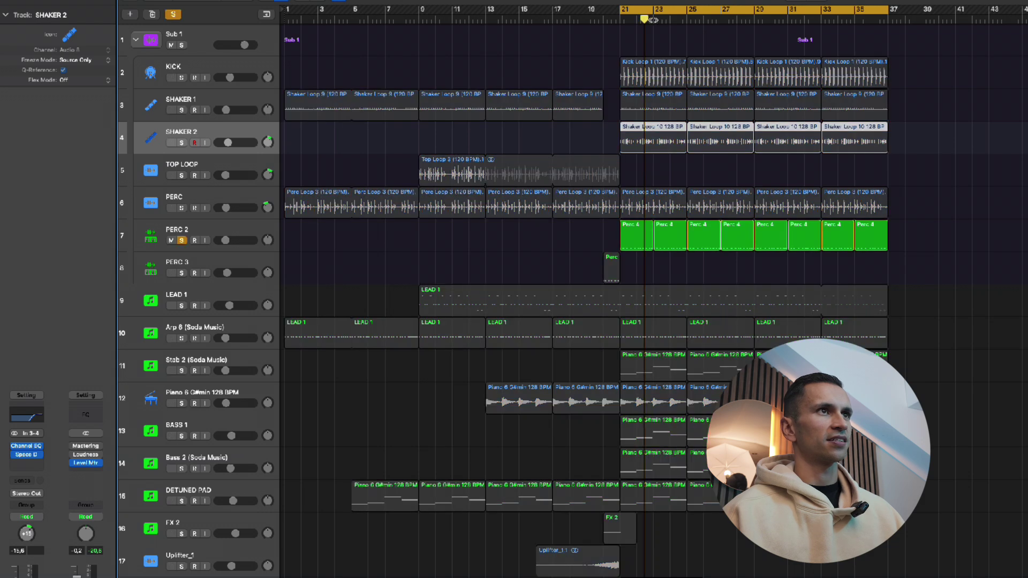
key("space")
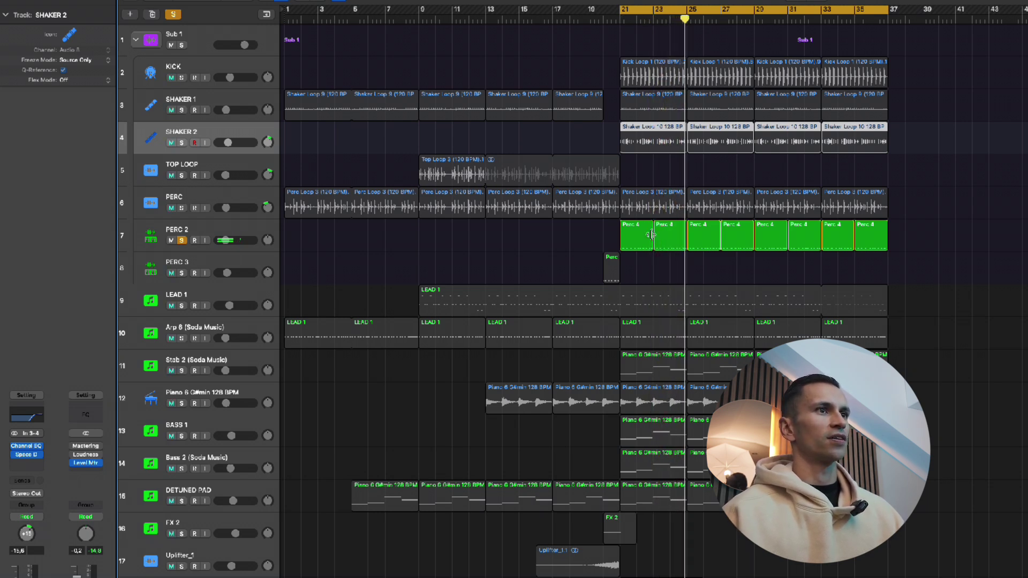
double_click(635, 232)
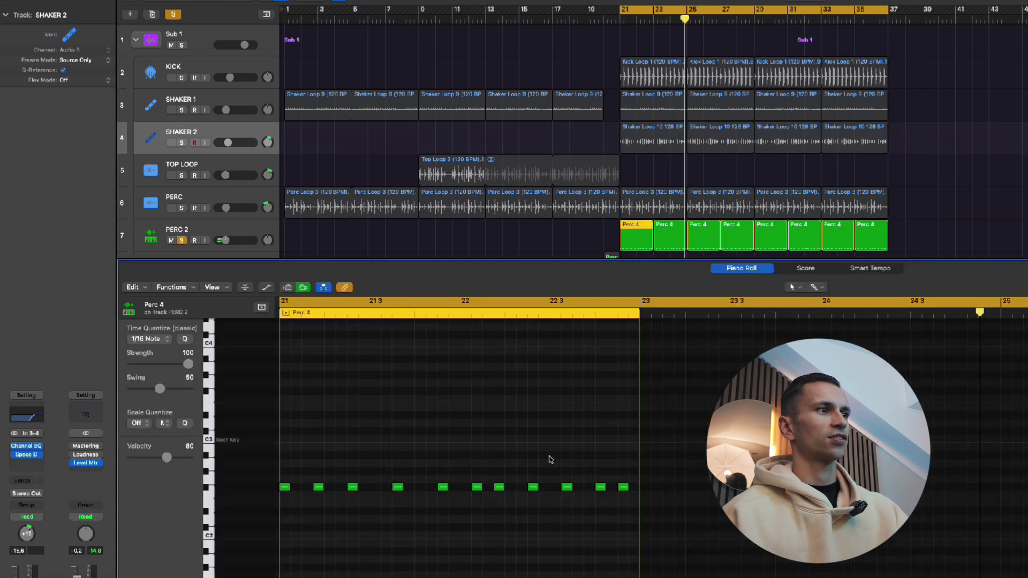
Add PERC, SHAKER 2, SHAKER 1 and KICK to the soloed PERC 2 and play the tracks together
scroll(549, 460, "left", 3)
left_click(617, 18)
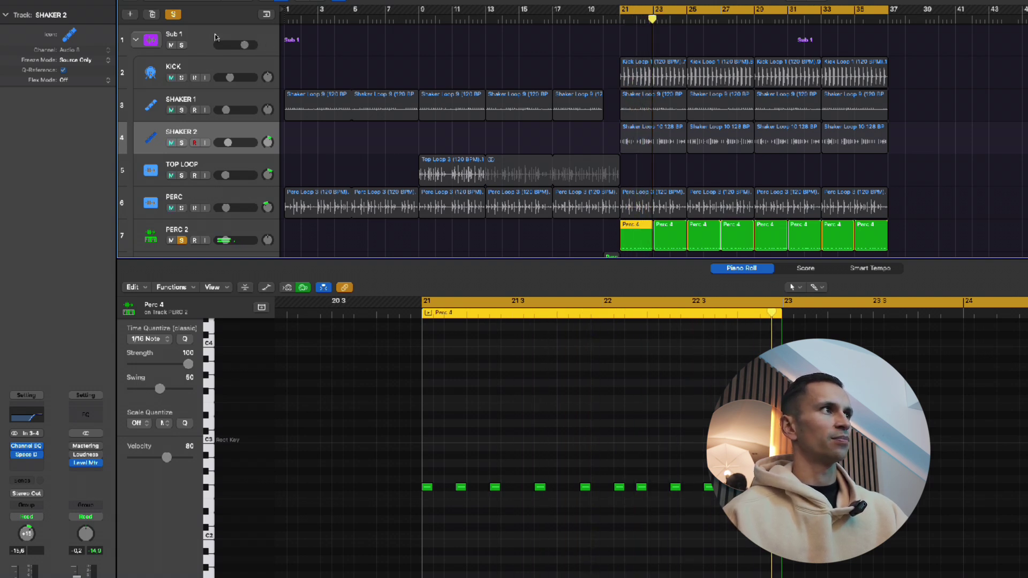
left_click_drag(180, 209, 183, 79)
key("space")
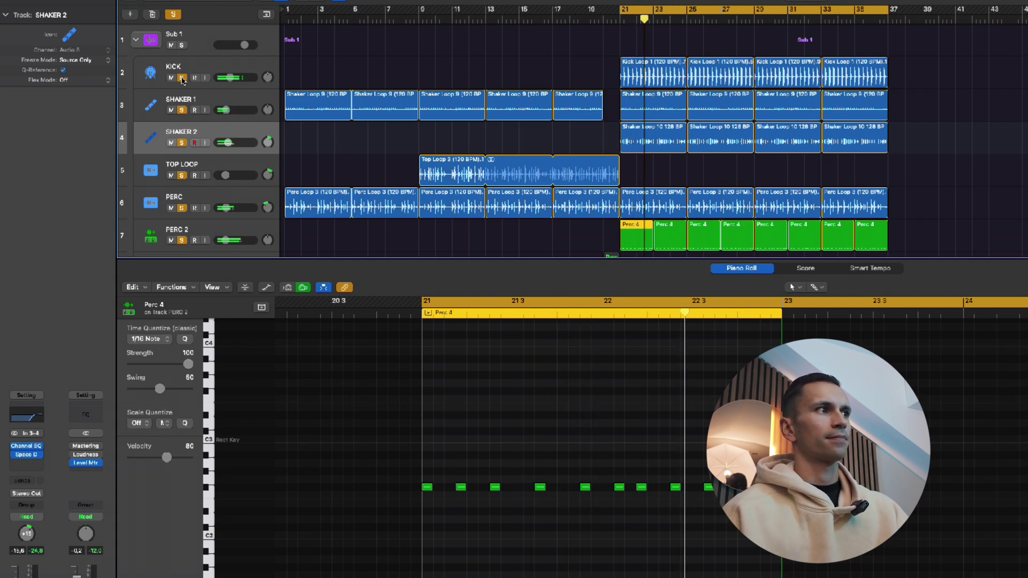
Clear all solos, play PERC 2 alone in solo, and examine its Channel EQ
left_click(174, 14)
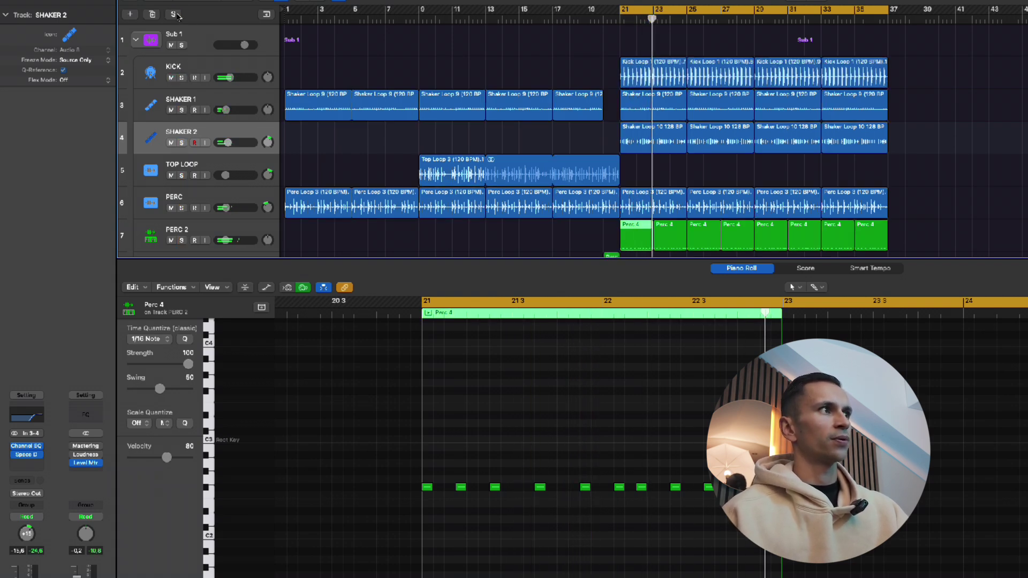
left_click(182, 241)
left_click(196, 236)
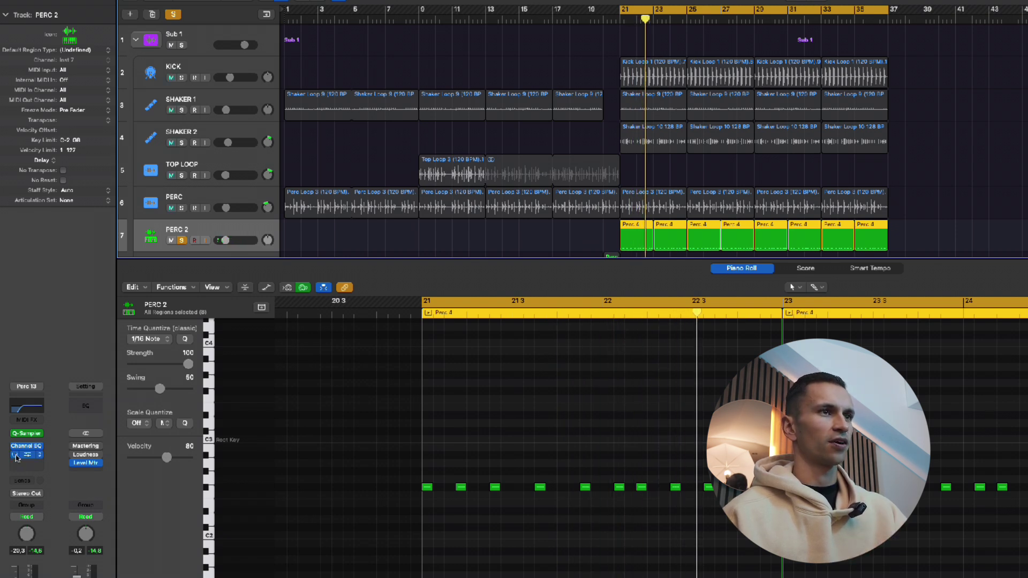
key("space")
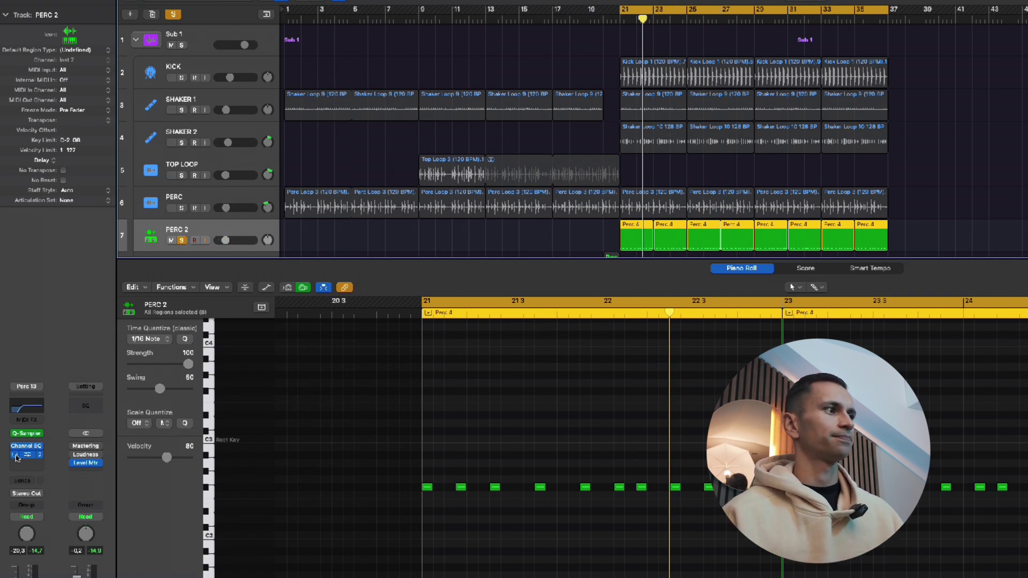
left_click(24, 446)
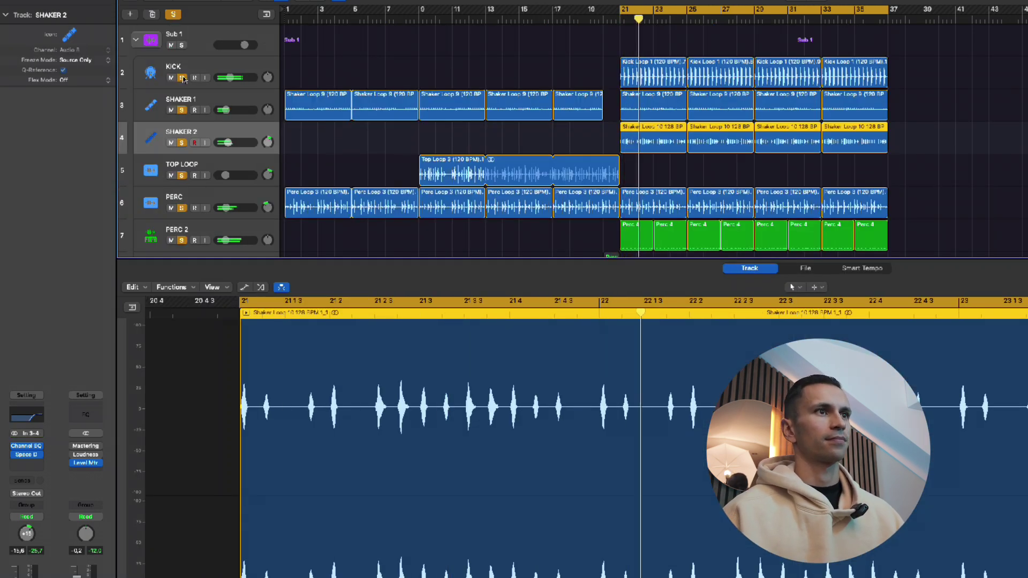
Clear all solos, solo only the Piano 6 G#min 128 BPM track, and play it back
left_click(173, 17)
scroll(198, 134, "down", 5)
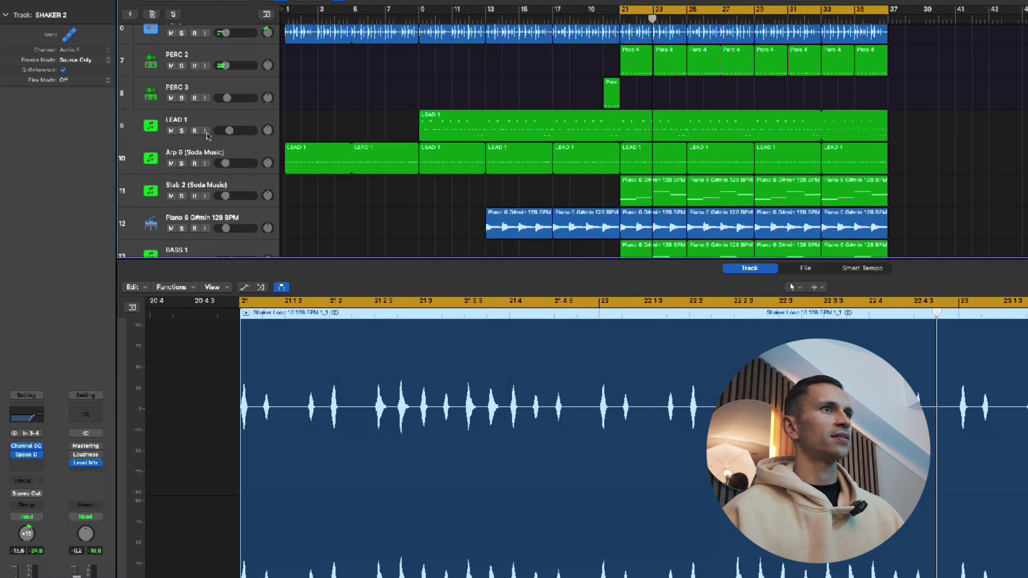
scroll(208, 136, "up", 5)
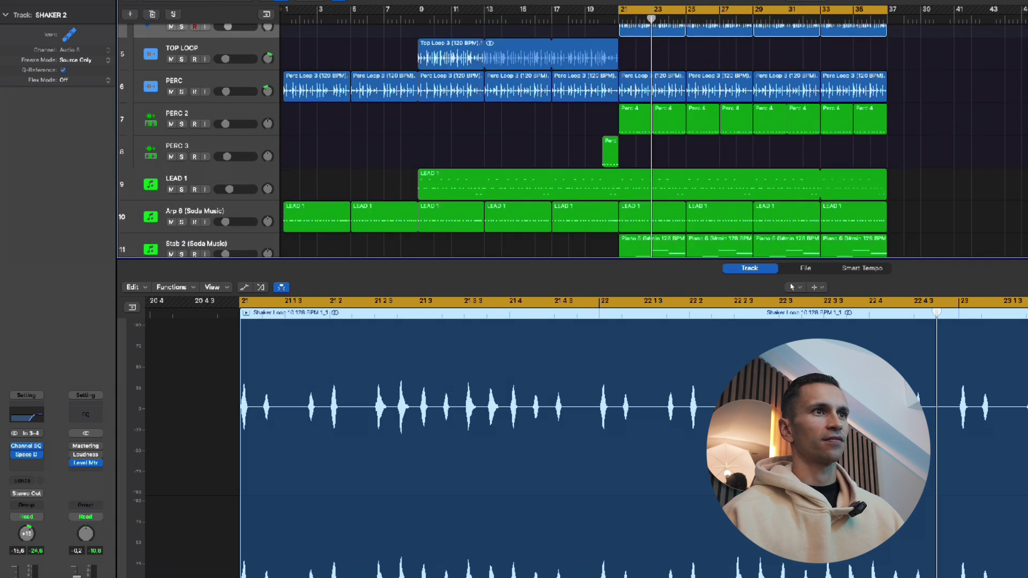
scroll(218, 110, "down", 3)
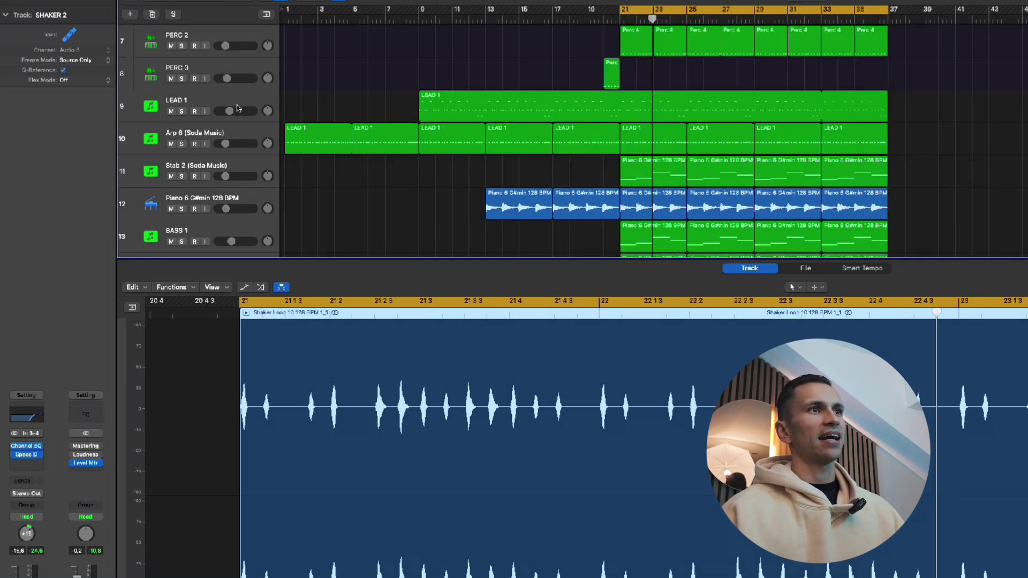
scroll(238, 108, "down", 3)
left_click(182, 130)
key("space")
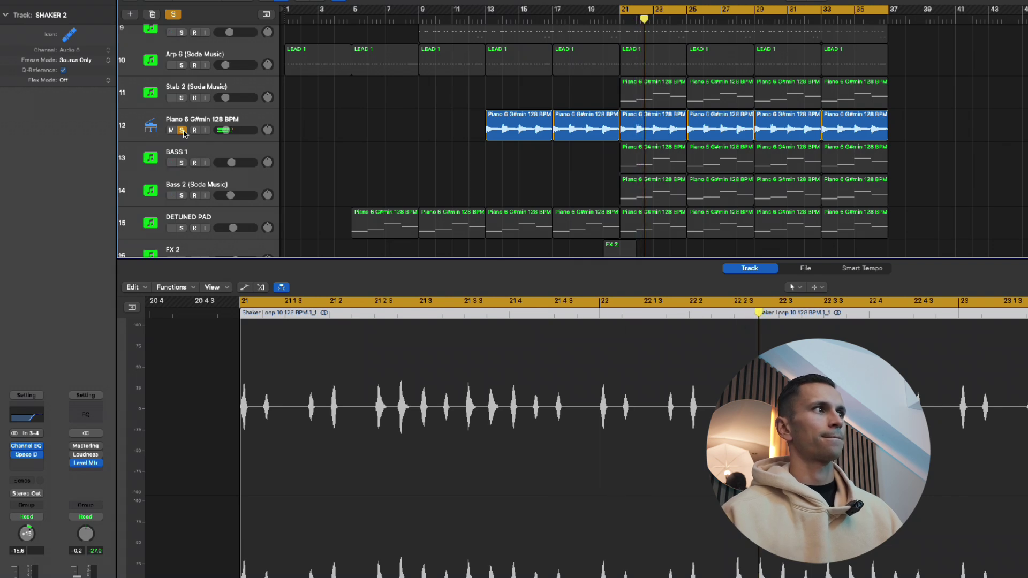
Select the Piano 6 G#min 128 BPM track and examine its AutoFilter settings
left_click(200, 122)
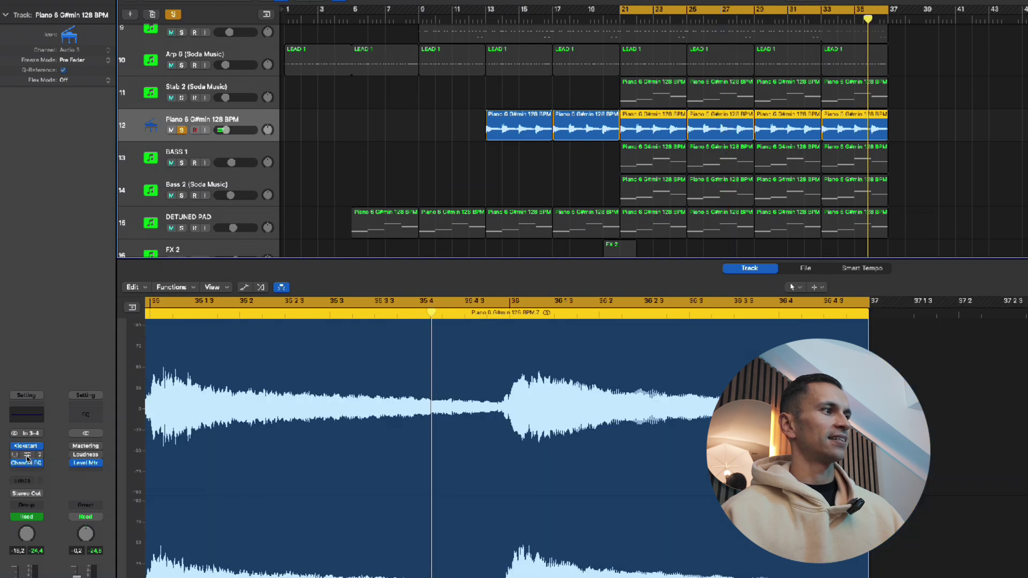
left_click(26, 457)
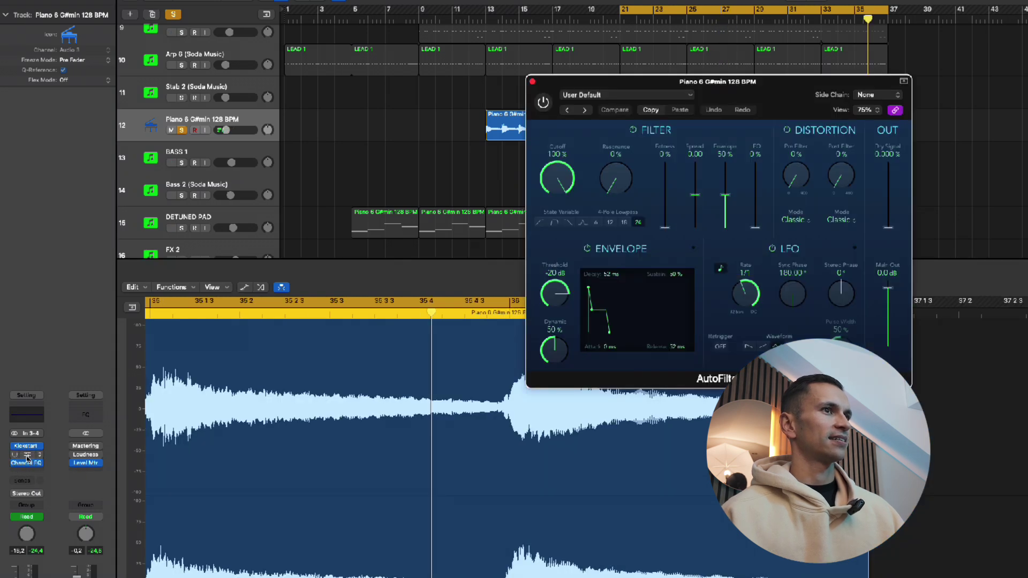
left_click(534, 82)
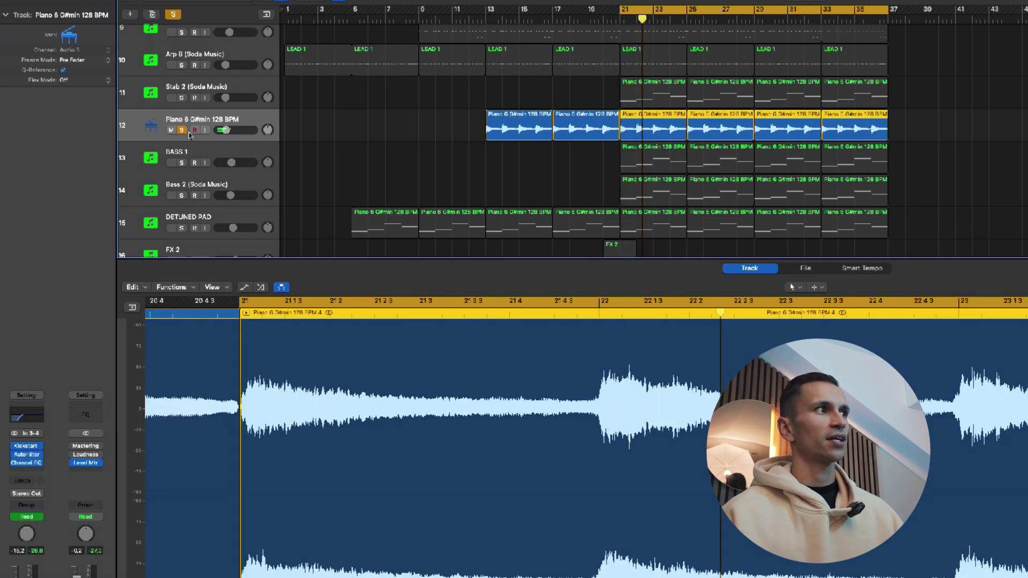
Solo and play Stab 2 (Soda Music) in place of the Piano 6 track
scroll(185, 125, "up", 2)
scroll(184, 129, "down", 6)
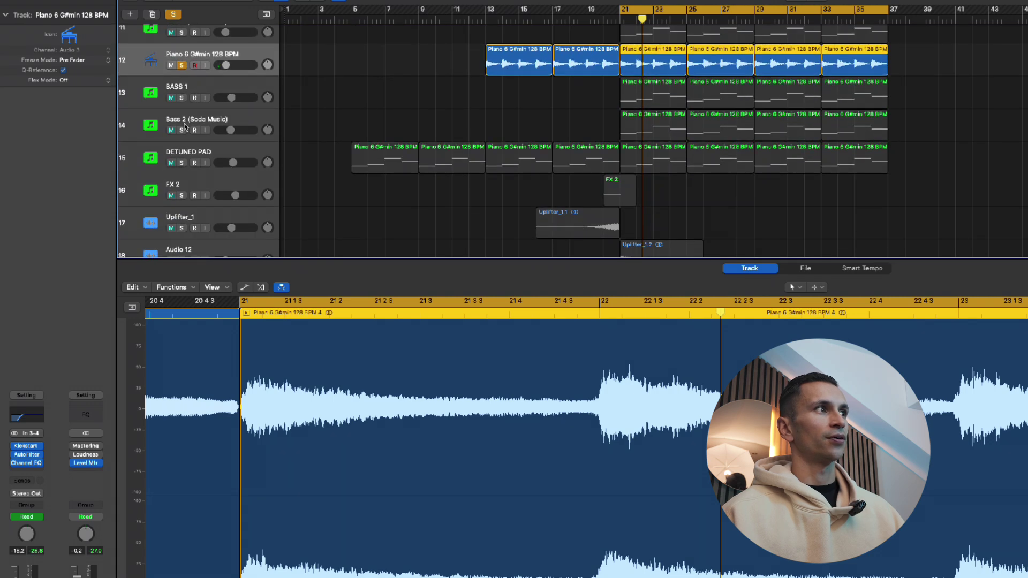
scroll(184, 116, "up", 2)
scroll(188, 128, "up", 4)
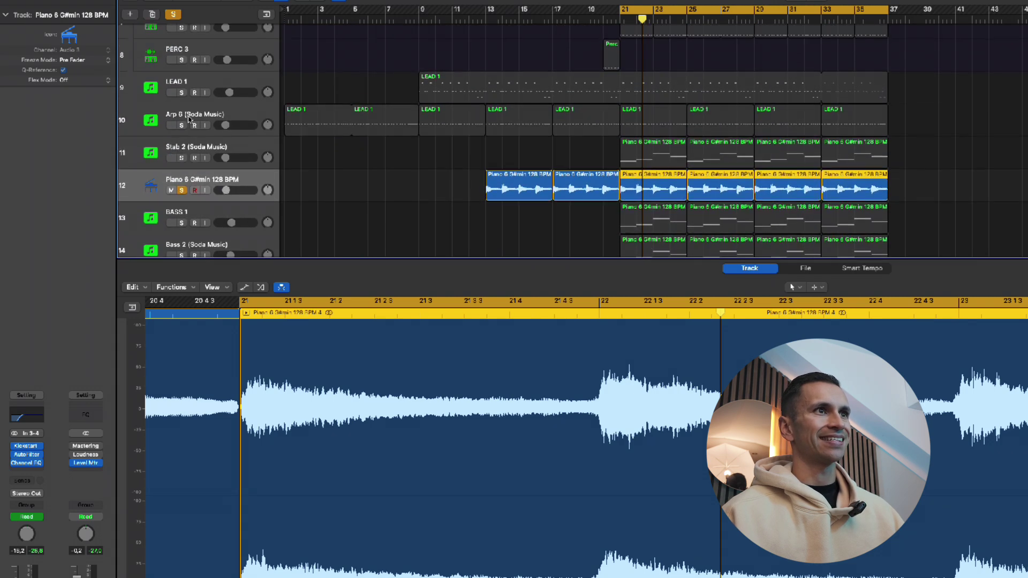
left_click(181, 146)
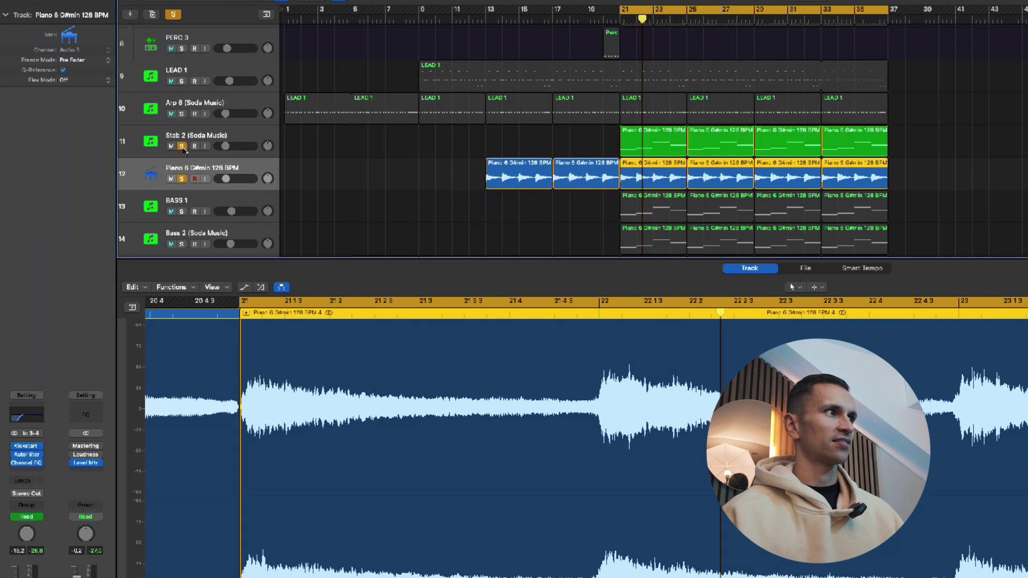
left_click(181, 181)
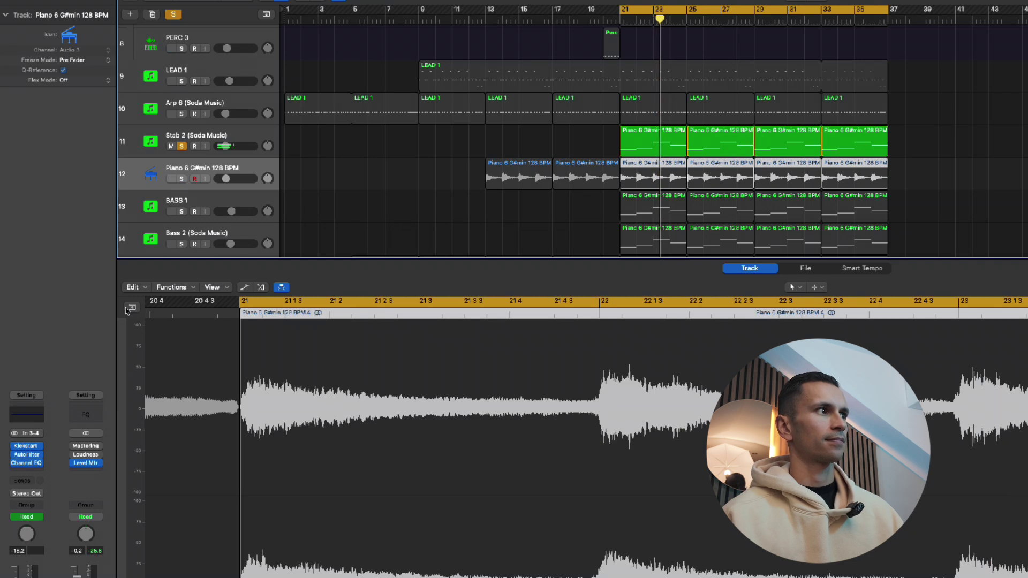
Examine Stab 2's MIDI notes and Channel EQ, and play it together with the Piano 6 track in solo
left_click(194, 137)
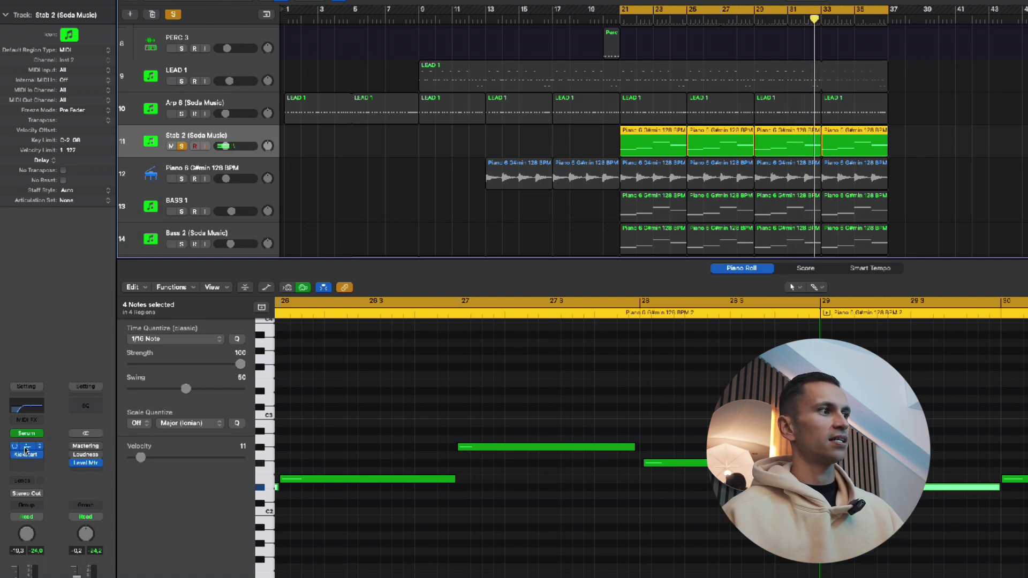
left_click(26, 449)
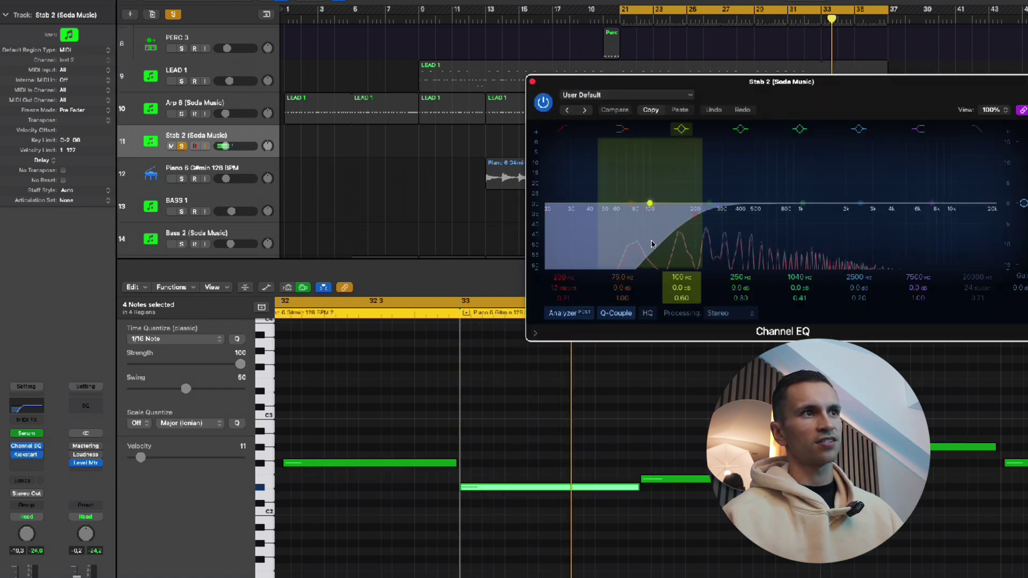
left_click(533, 82)
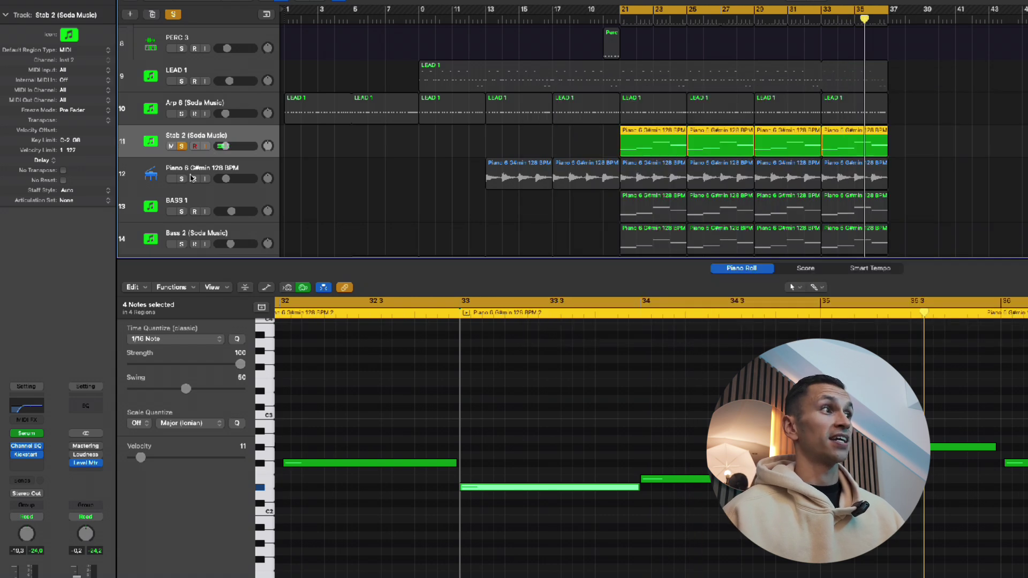
left_click(182, 179)
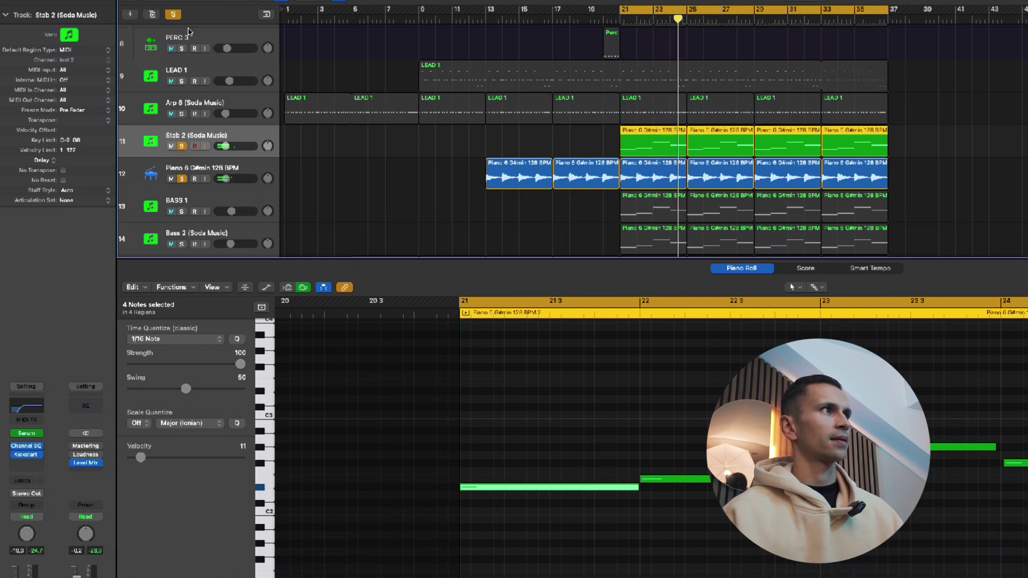
Clear all solos, solo only Bass 2 (Soda Music), and play it back
left_click(173, 15)
scroll(198, 107, "down", 5)
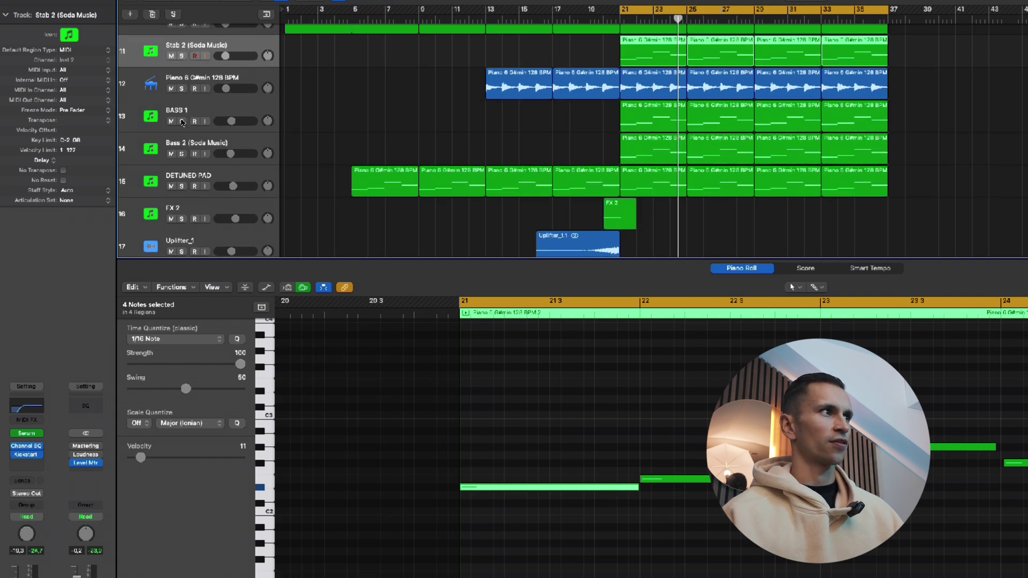
left_click(184, 114)
left_click(182, 154)
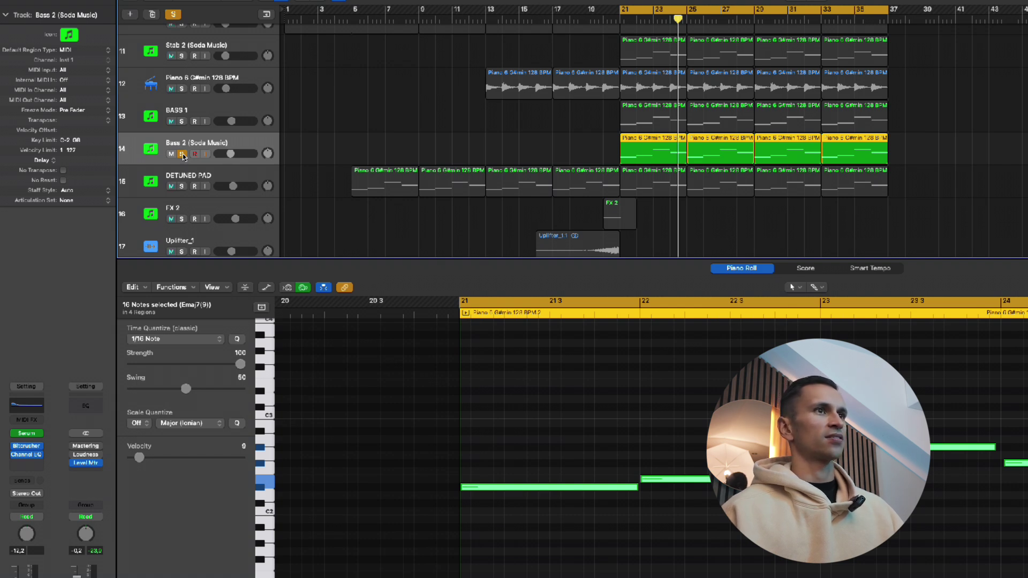
key("space")
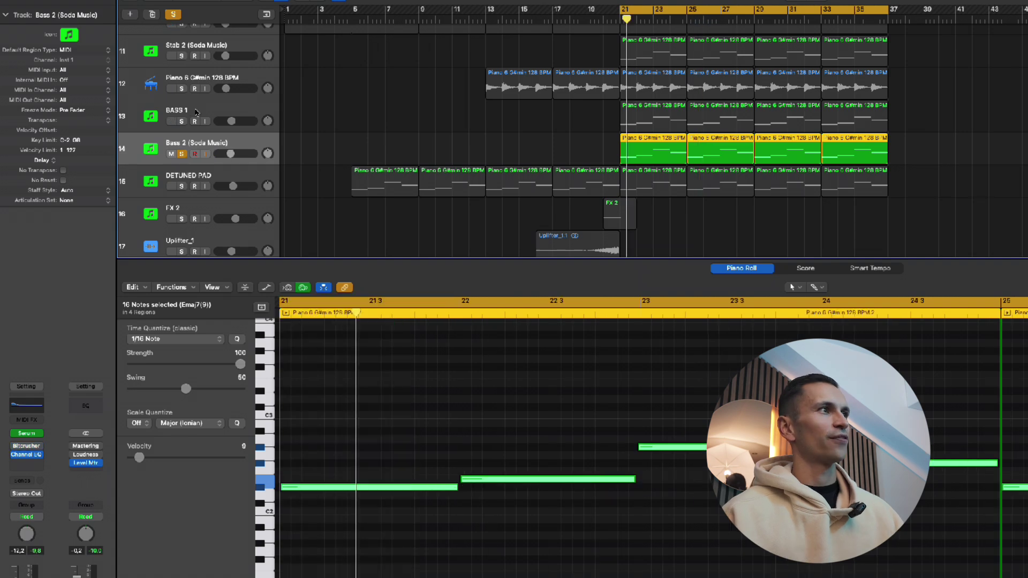
Solo BASS 1 in place of Bass 2 and set its Channel EQ low cut to 164 Hz with a Q of 0.48
left_click(181, 154)
left_click(181, 121)
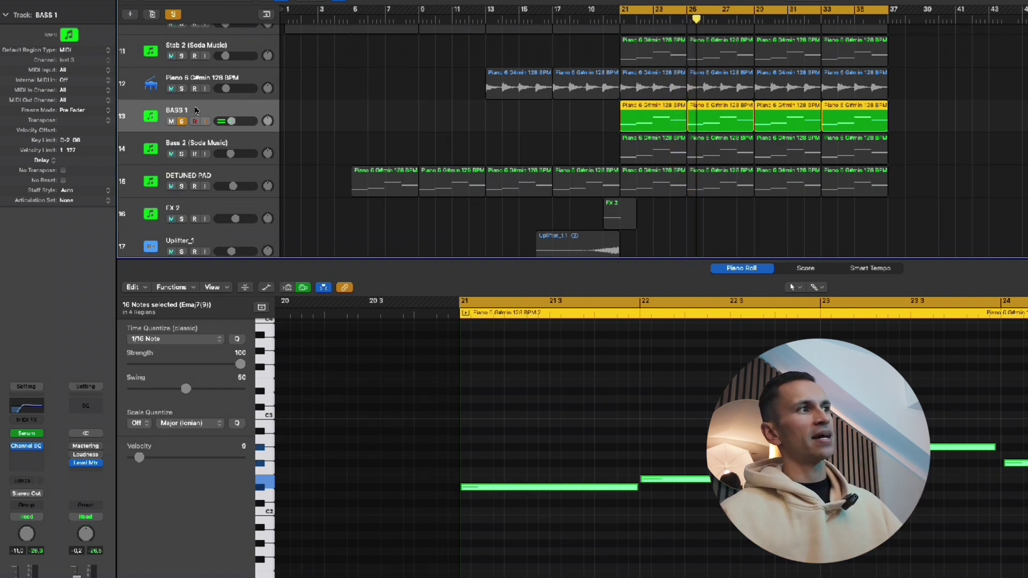
left_click(24, 409)
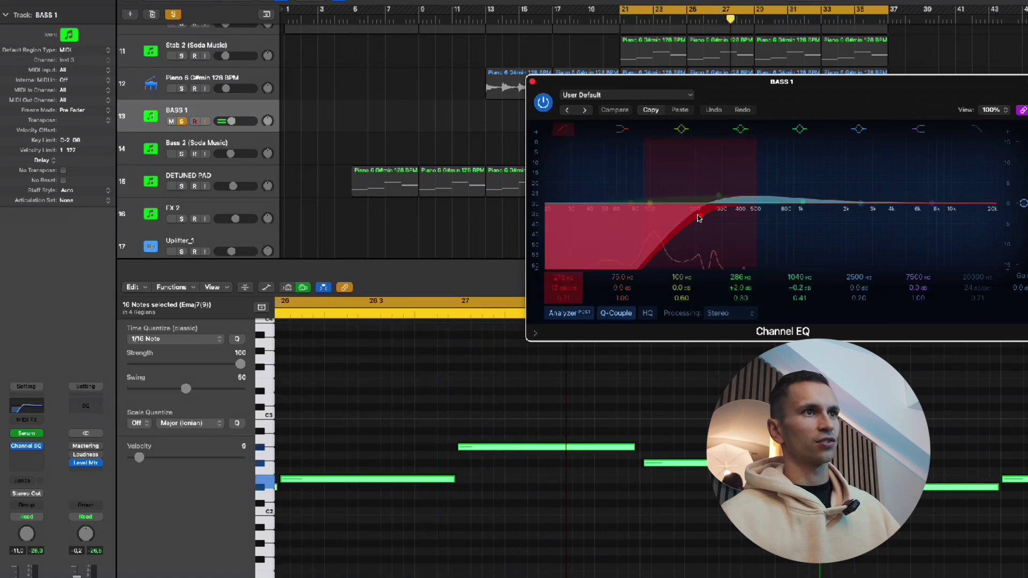
left_click_drag(698, 218, 683, 220)
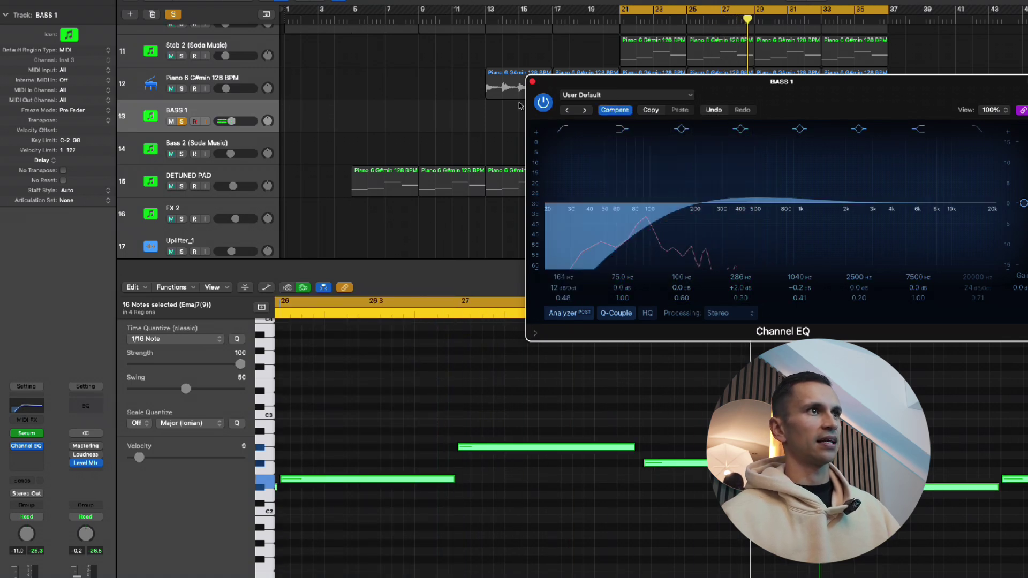
left_click(532, 83)
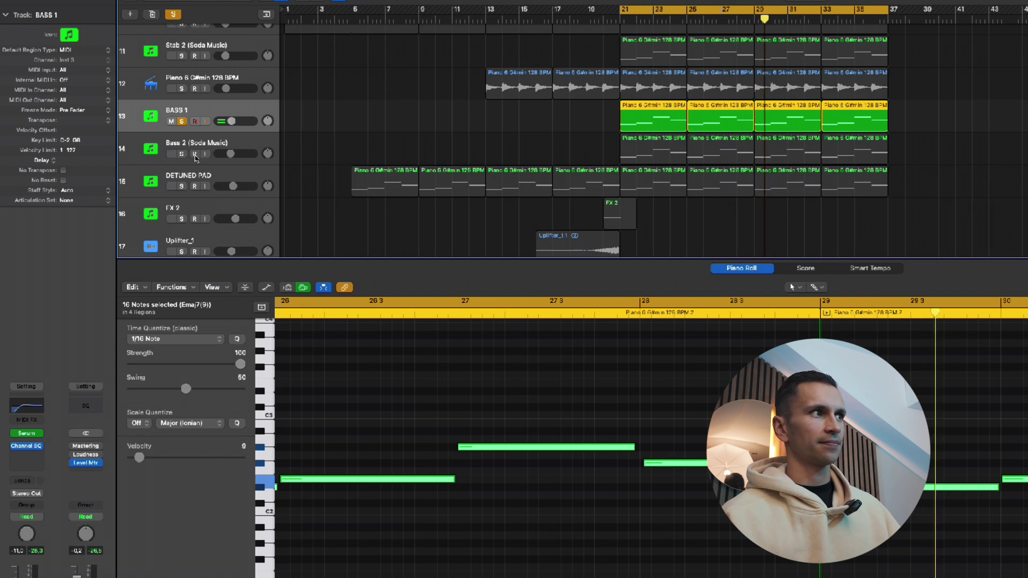
Add Bass 2, Piano 6 and Stab 2 to the soloed BASS 1 and play all four tracks together
left_click(181, 154)
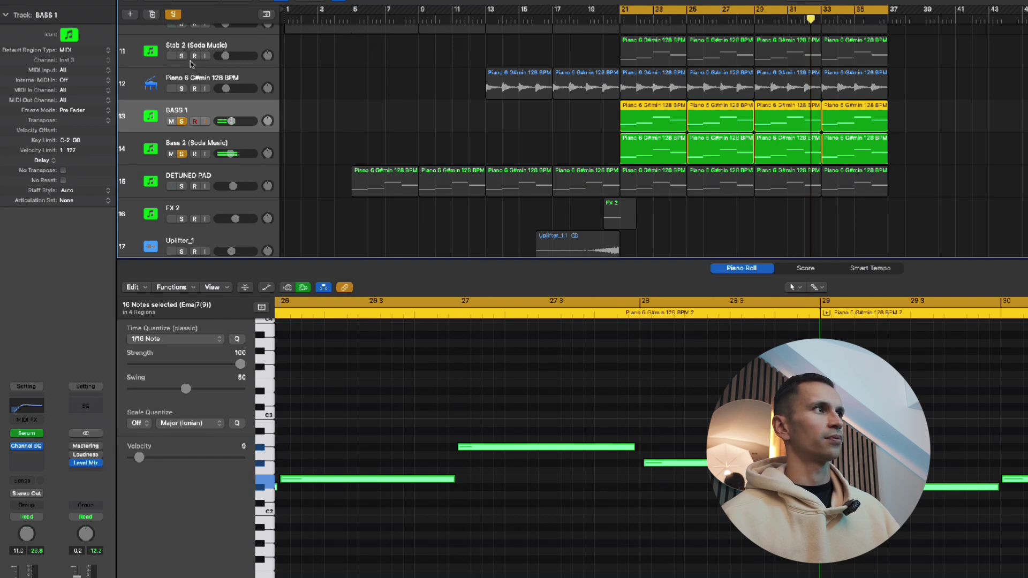
left_click(182, 84)
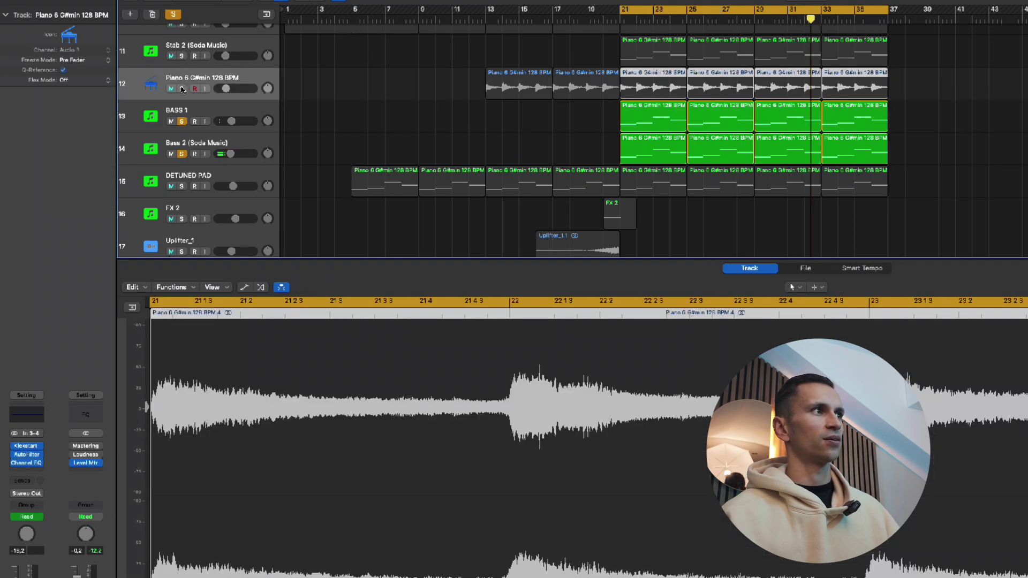
left_click(181, 89)
left_click(181, 56)
key("space")
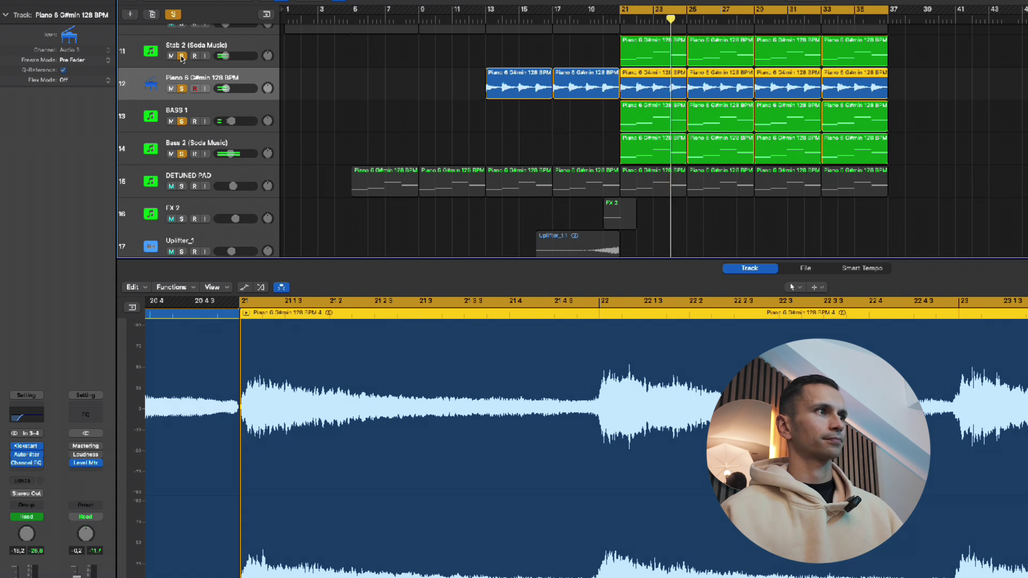
Solo DETUNED PAD, remove the solos from both basses, Piano 6 and Stab 2, and play the pad alone
left_click(182, 186)
left_click(182, 154)
left_click(182, 121)
left_click(182, 89)
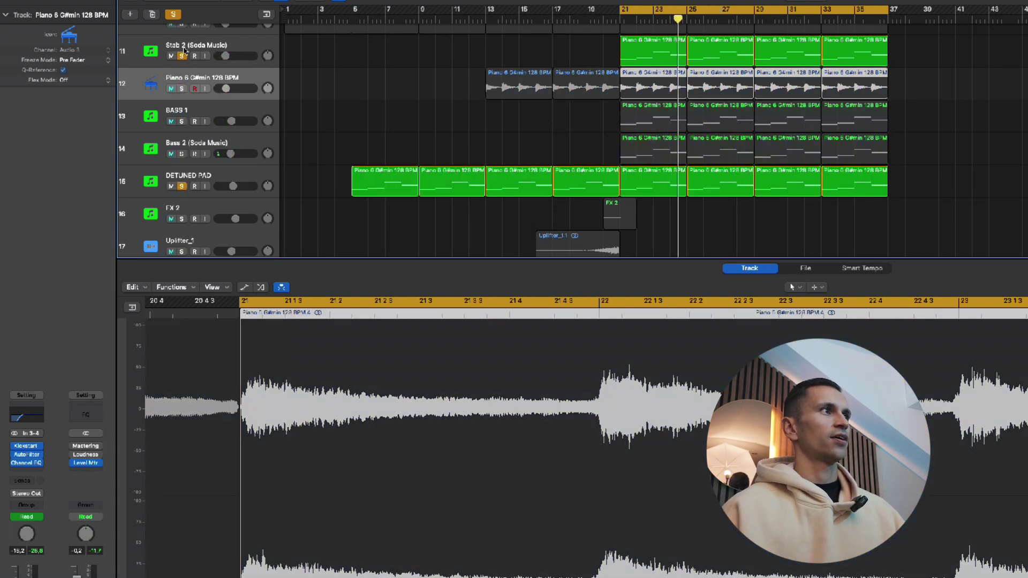
left_click(181, 55)
key("Return")
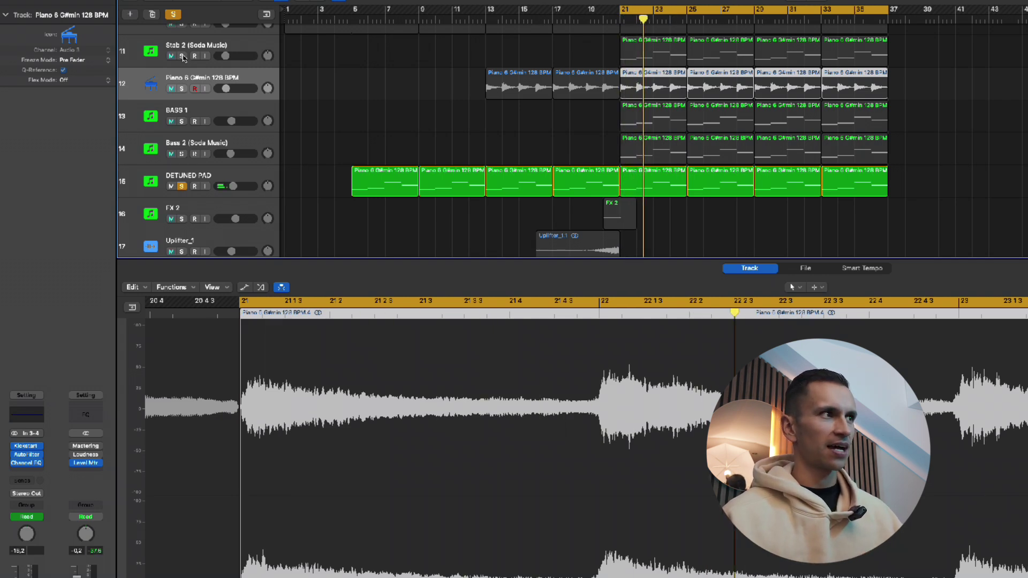
Show DETUNED PAD's MIDI notes in the Piano Roll and examine its Channel EQ
left_click(206, 175)
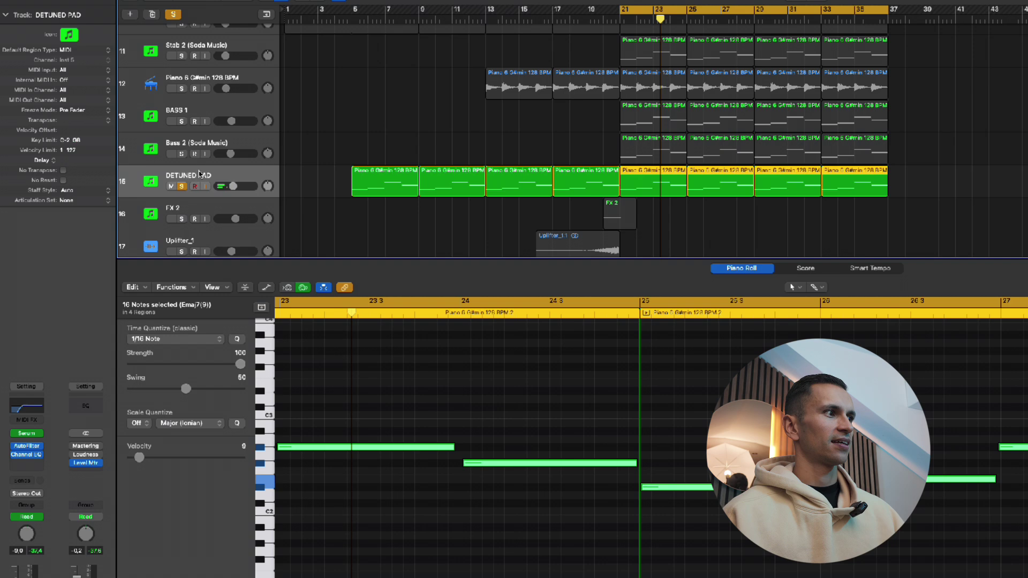
left_click(28, 455)
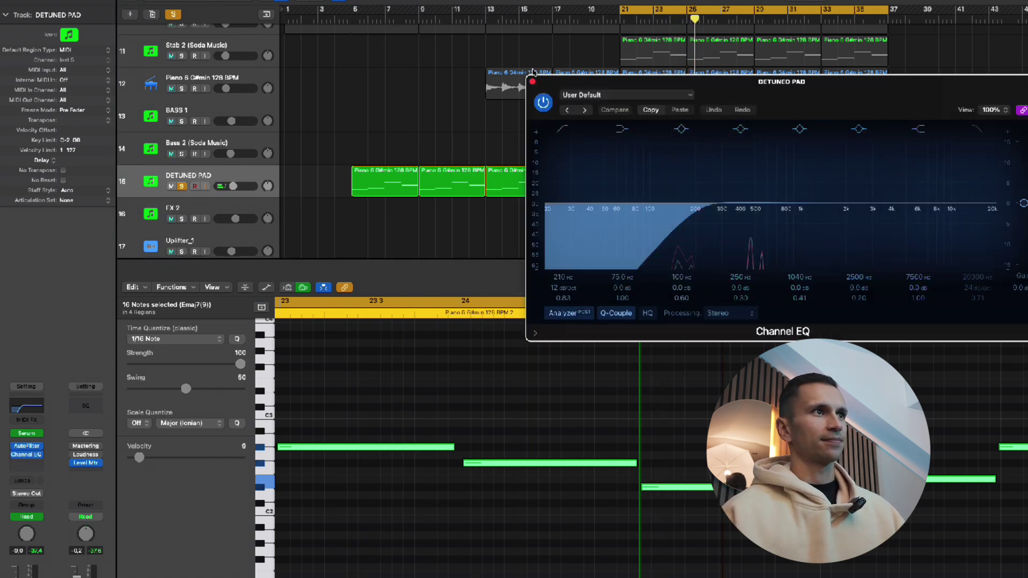
Close DETUNED PAD's Channel EQ and examine the filter and envelope settings of its AutoFilter
left_click(533, 82)
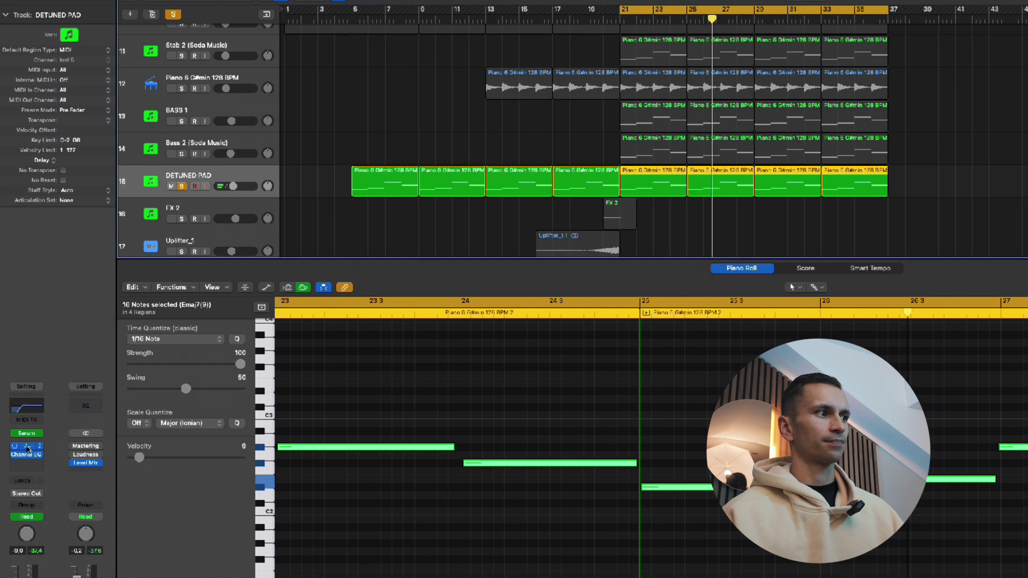
left_click(28, 448)
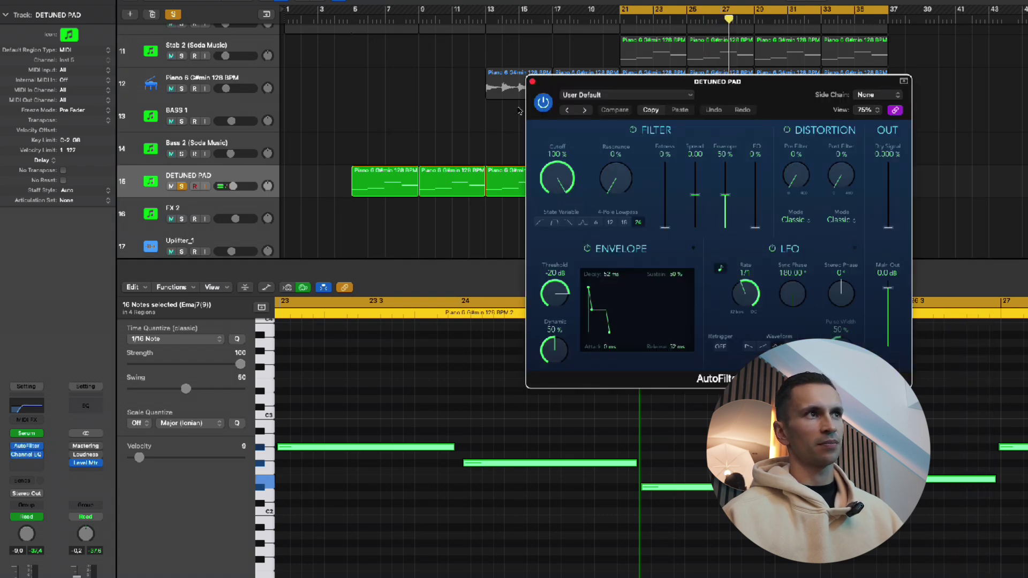
left_click(532, 82)
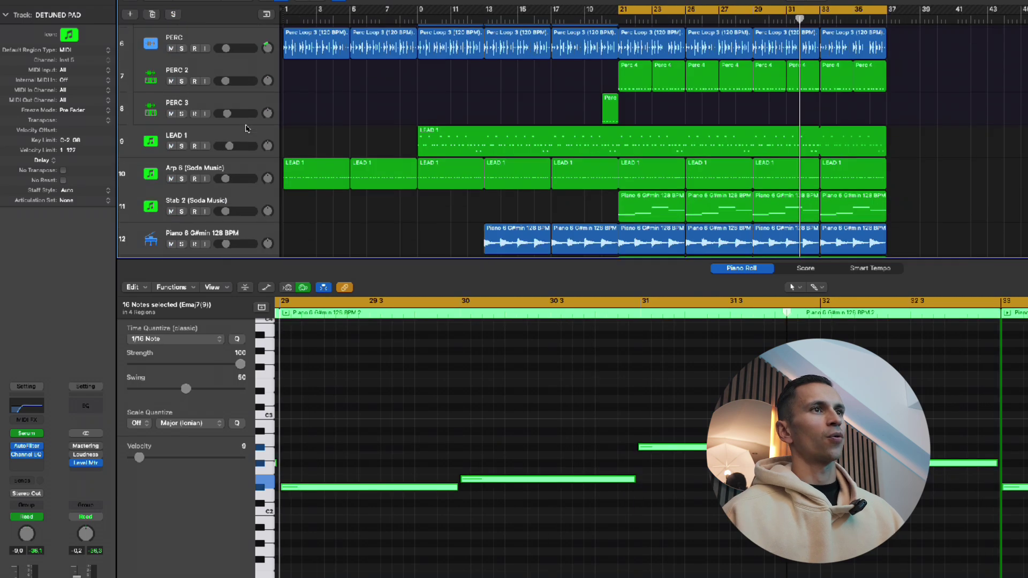
Extend the start of the cycle range back to bar 20 and play all the tracks together from there
scroll(246, 128, "down", 7)
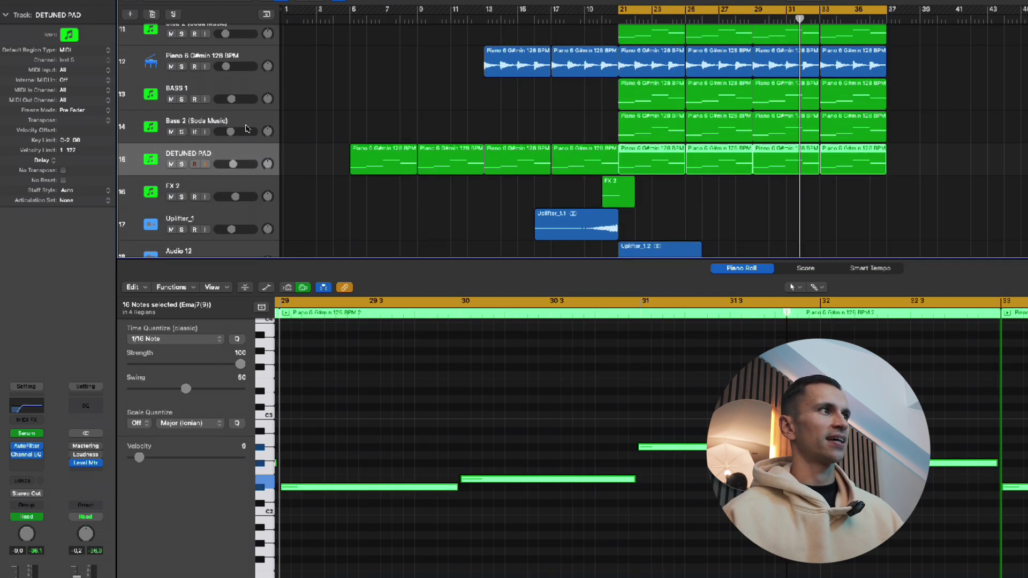
scroll(247, 128, "up", 10)
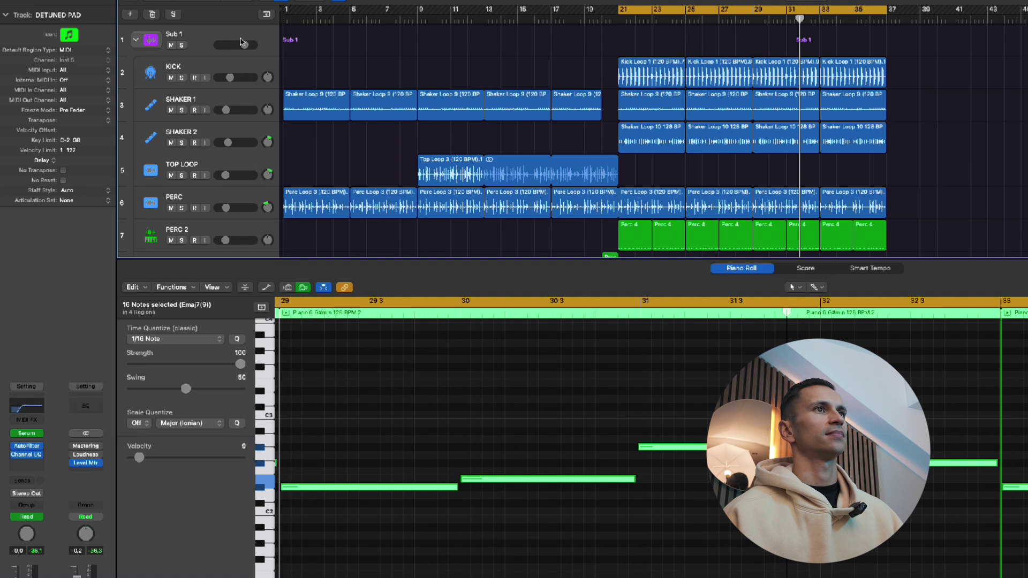
left_click_drag(624, 10, 602, 12)
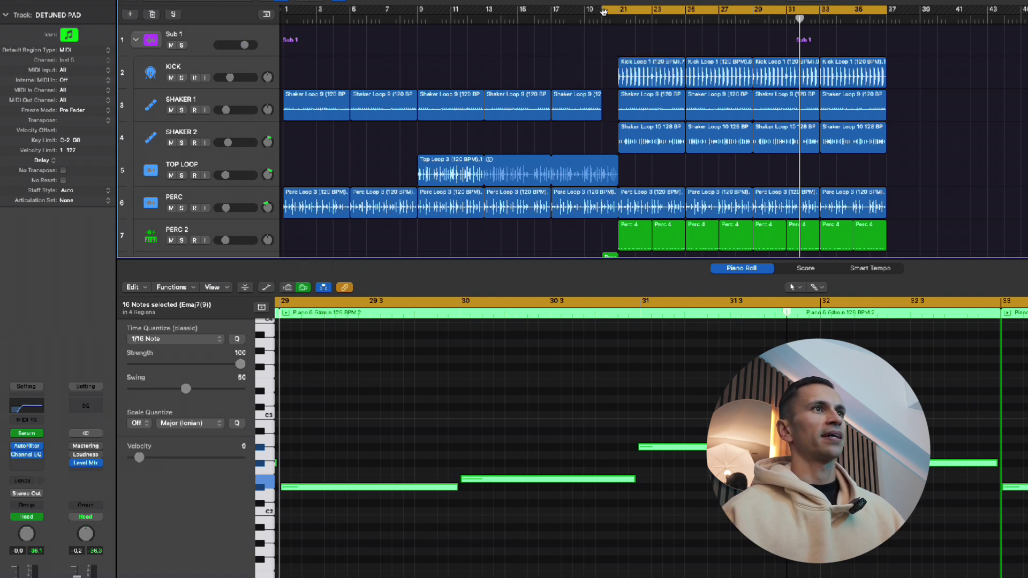
left_click(603, 19)
key("space")
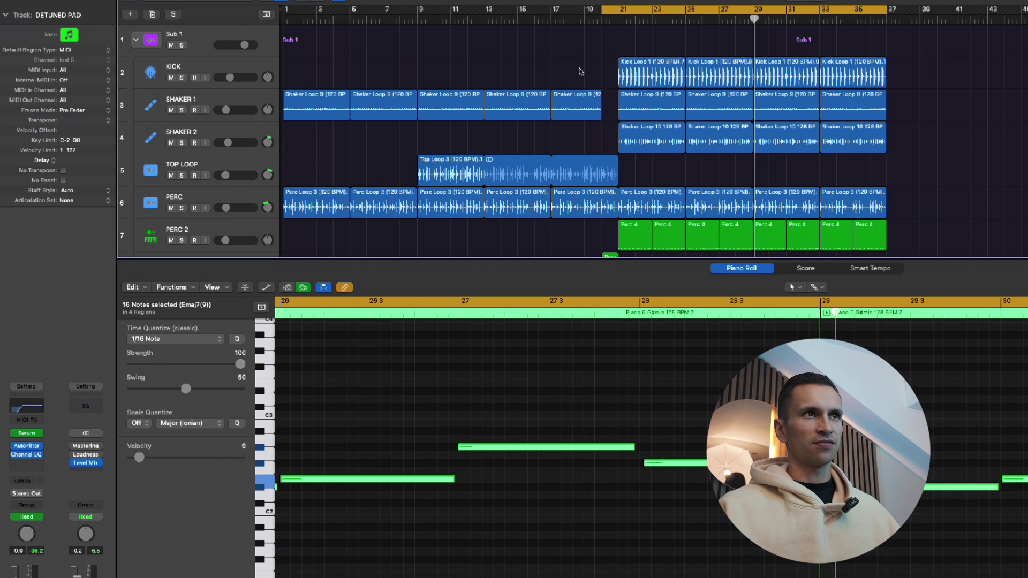
Solo FX 2, play it from bar 20 and remove its solo
scroll(581, 72, "down", 10)
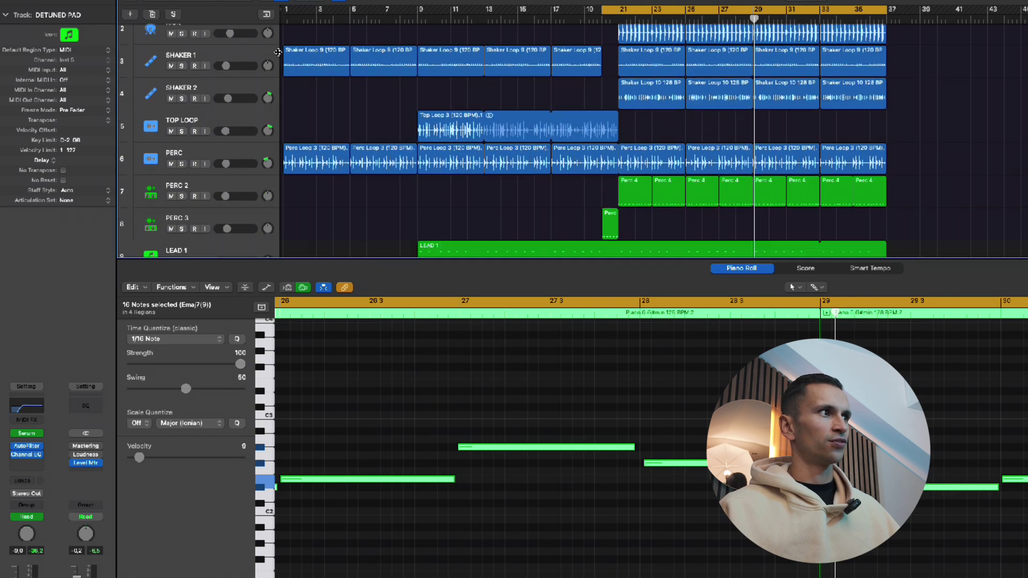
scroll(278, 52, "down", 4)
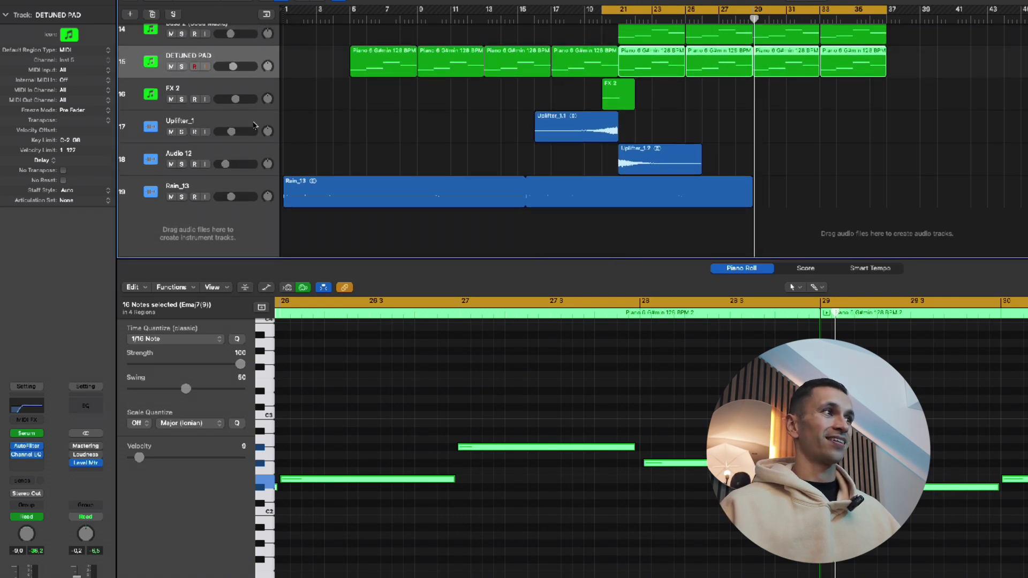
scroll(254, 126, "up", 10)
scroll(254, 126, "down", 1)
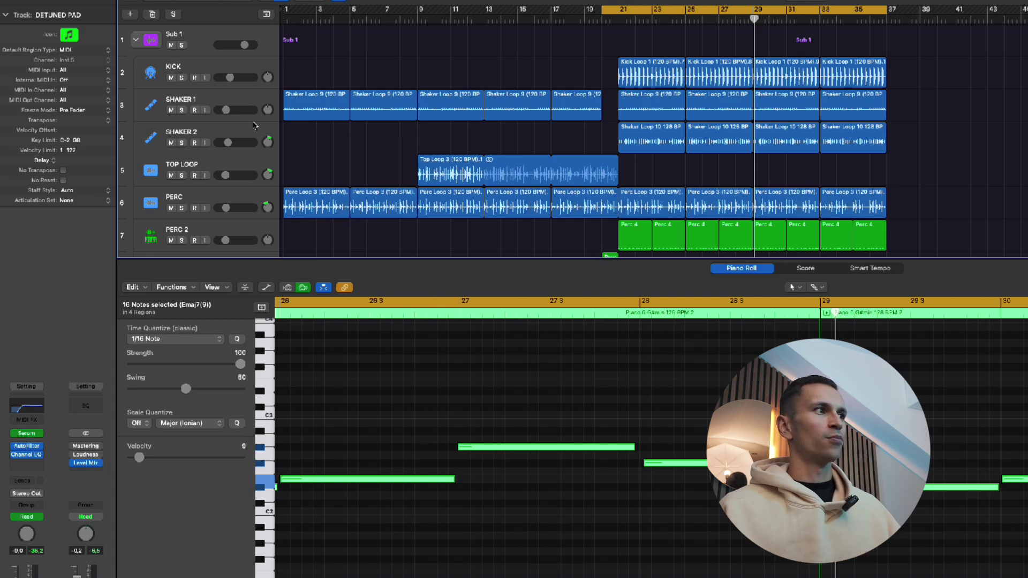
scroll(254, 125, "down", 10)
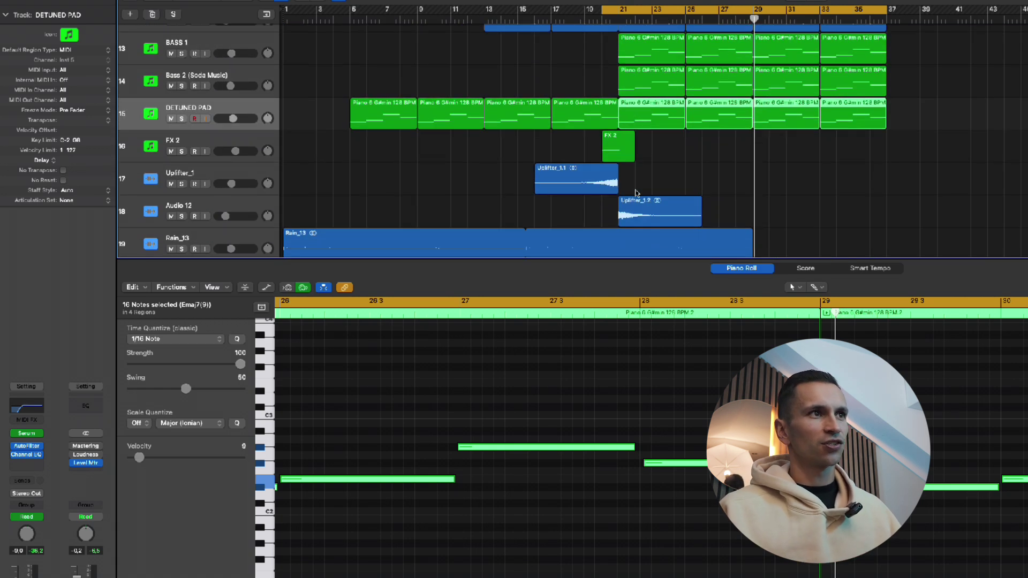
scroll(711, 115, "down", 2)
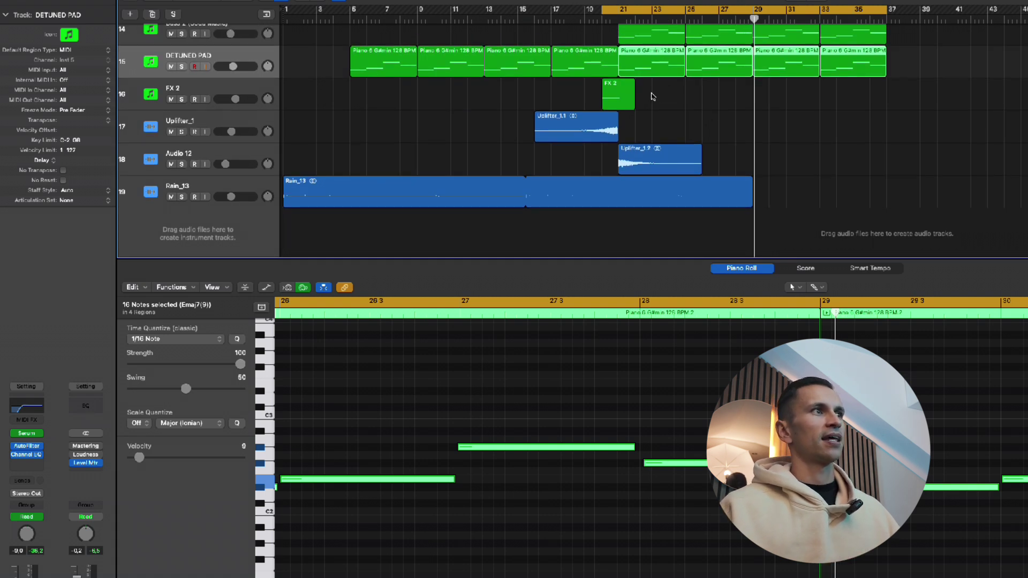
left_click(607, 19)
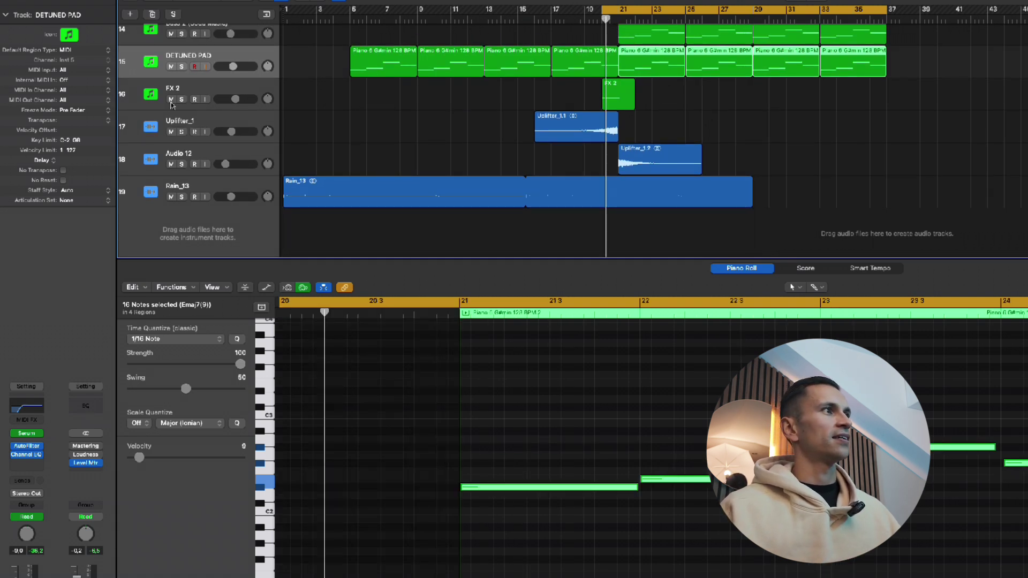
left_click(182, 100)
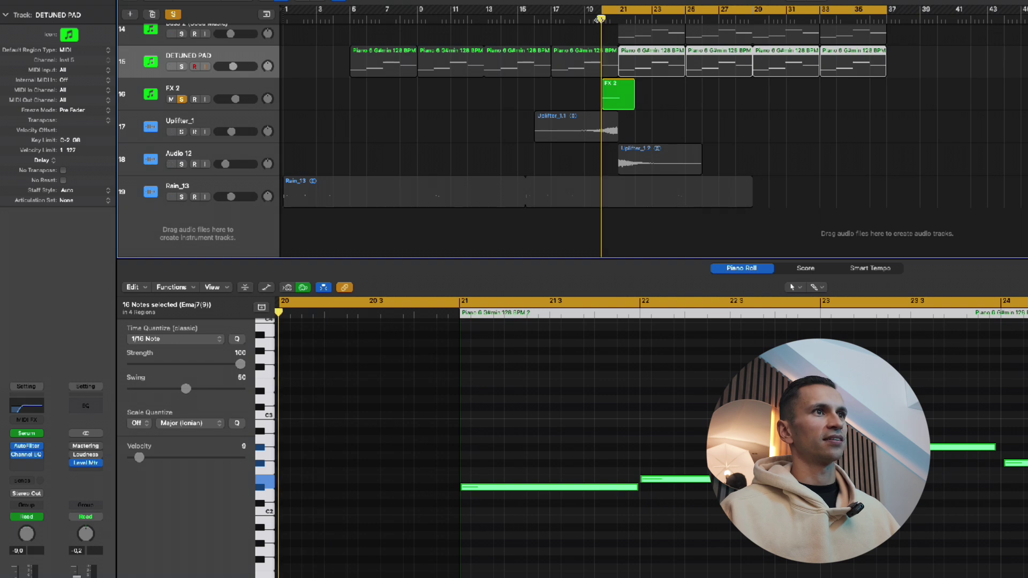
key("space")
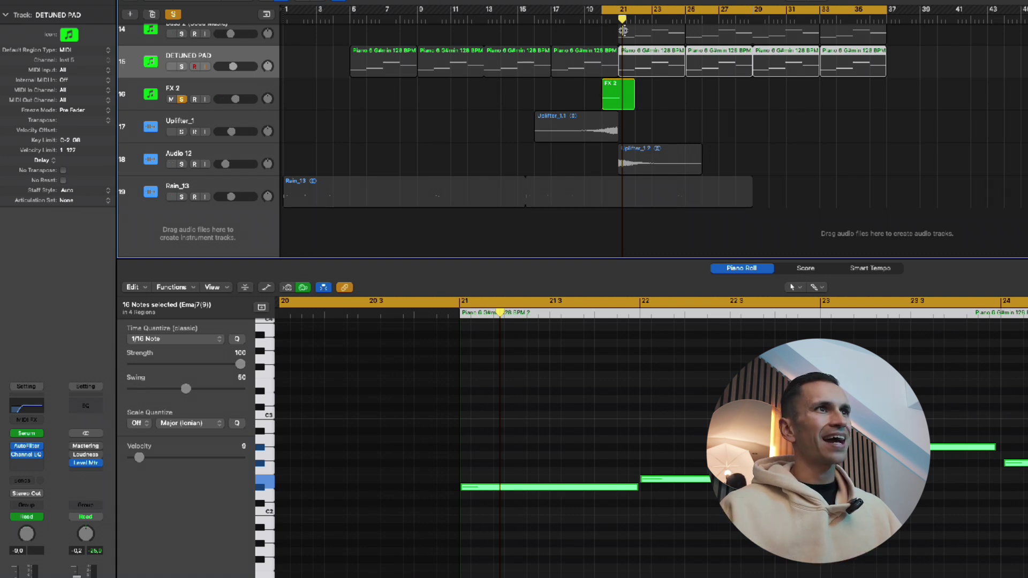
left_click(183, 99)
Show the automation curves on all tracks and review them from Sub 1 downwards
scroll(353, 118, "up", 5)
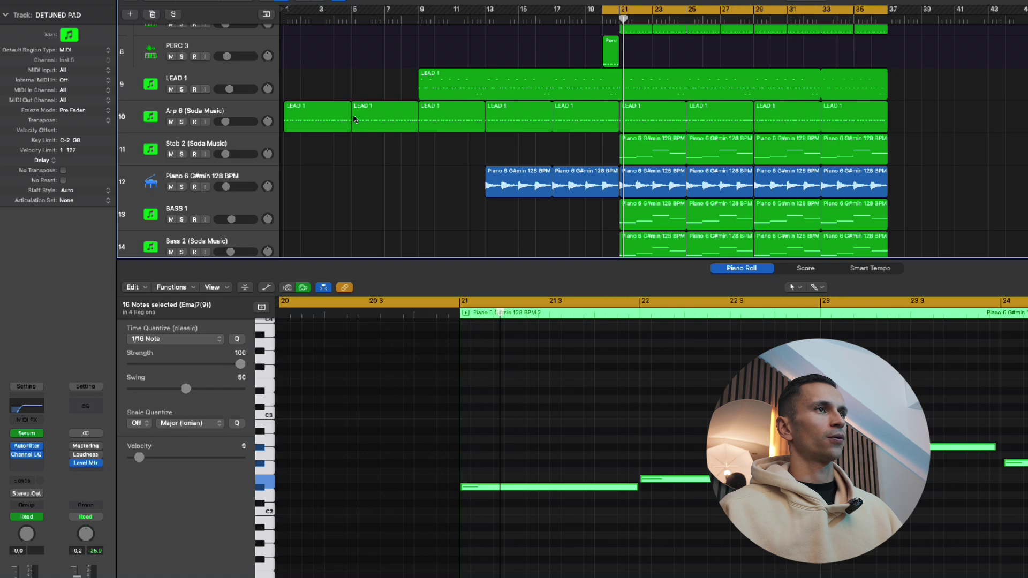
key("a")
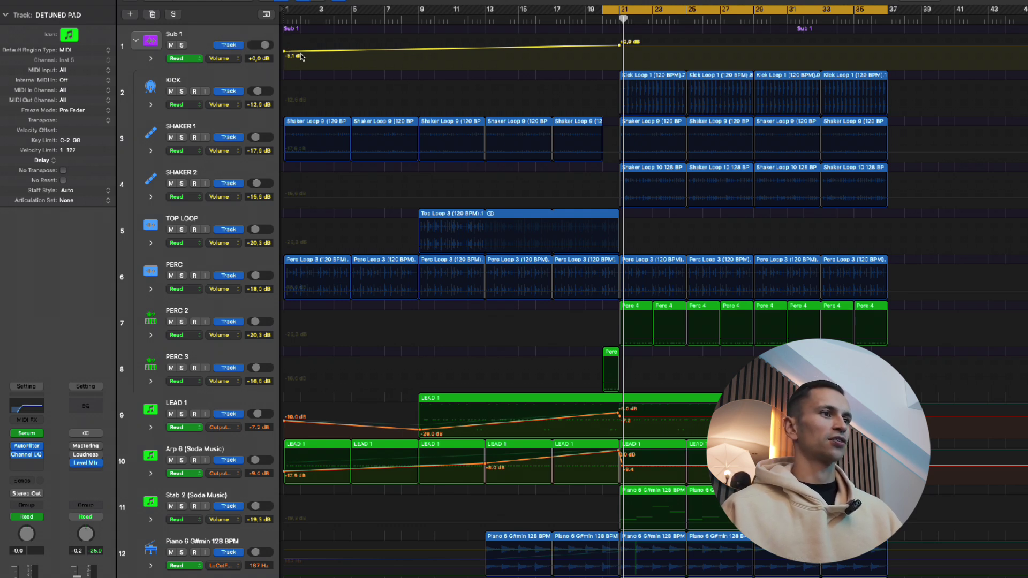
scroll(395, 130, "down", 8)
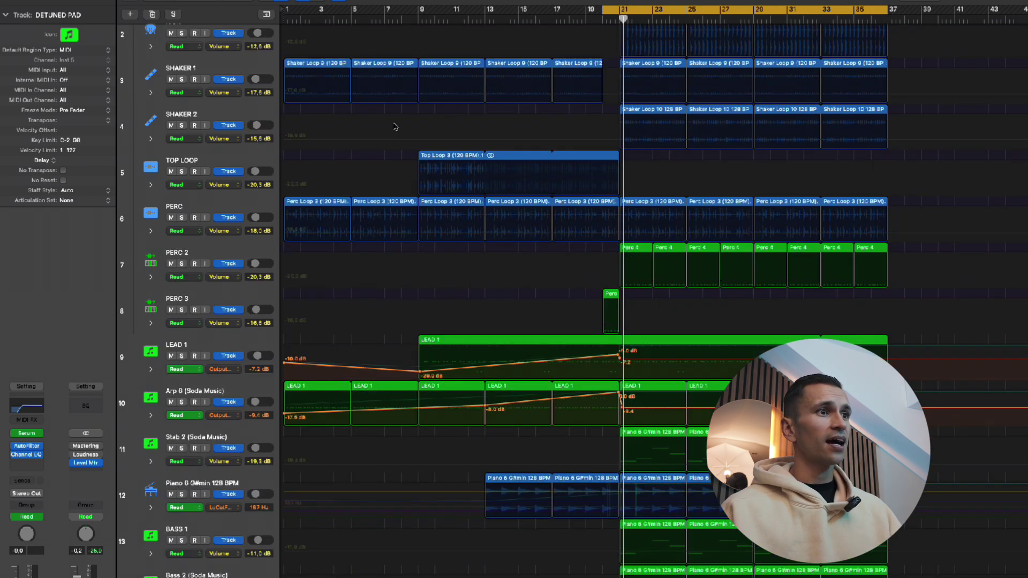
Extend the start of the cycle range to bar 1, solo Arp 6 and play it from the beginning
left_click(231, 209)
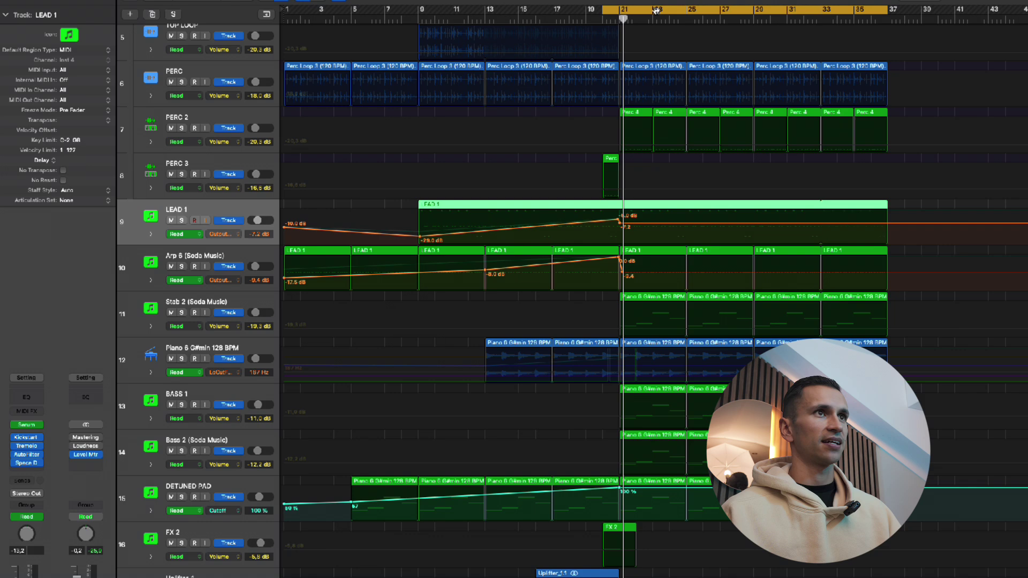
left_click(884, 11)
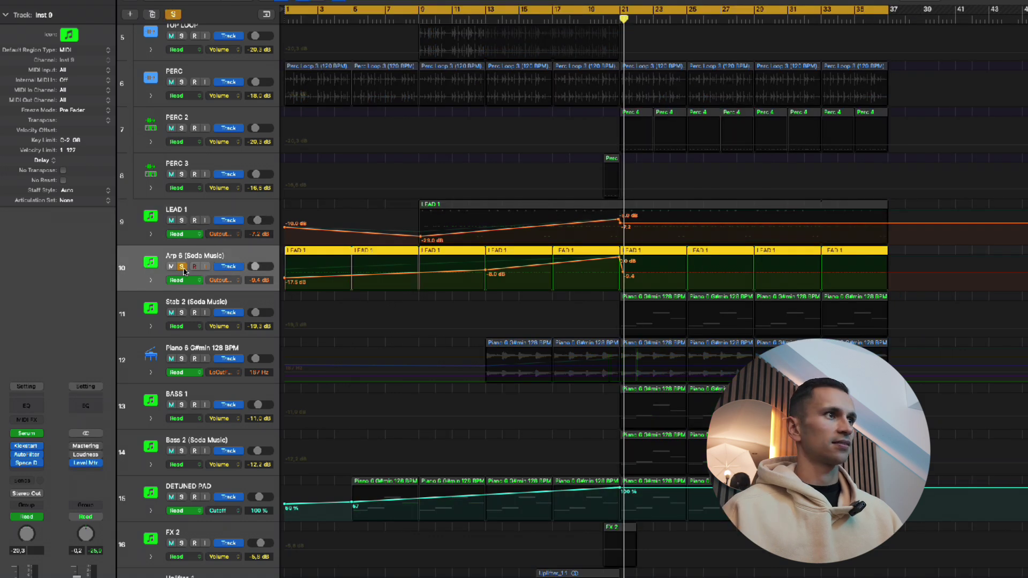
key("space")
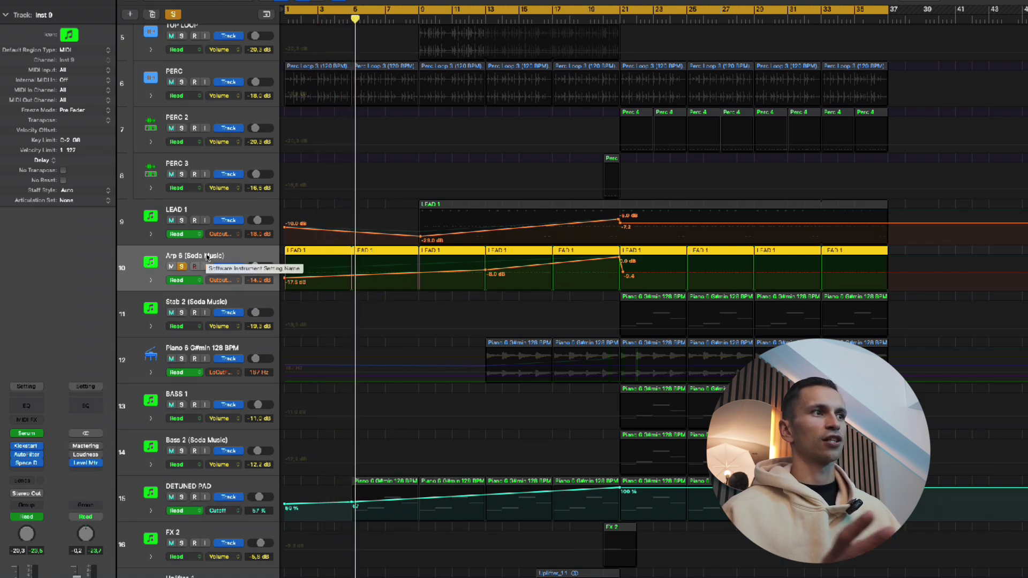
Switch Arp 6's displayed automation from Space D Output Wet to AutoFilter Cutoff while the track plays
left_click(230, 280)
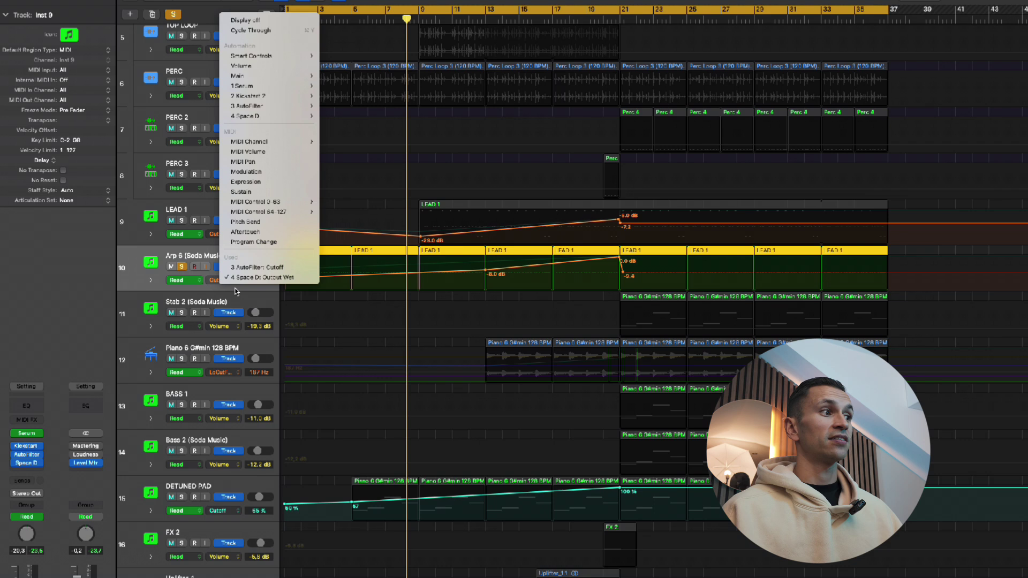
left_click(235, 290)
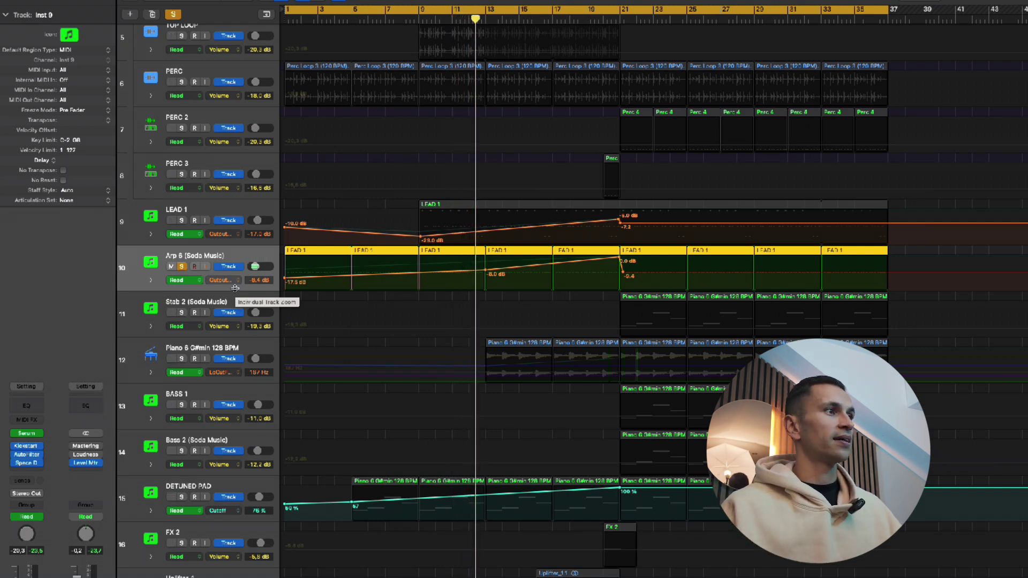
left_click(223, 282)
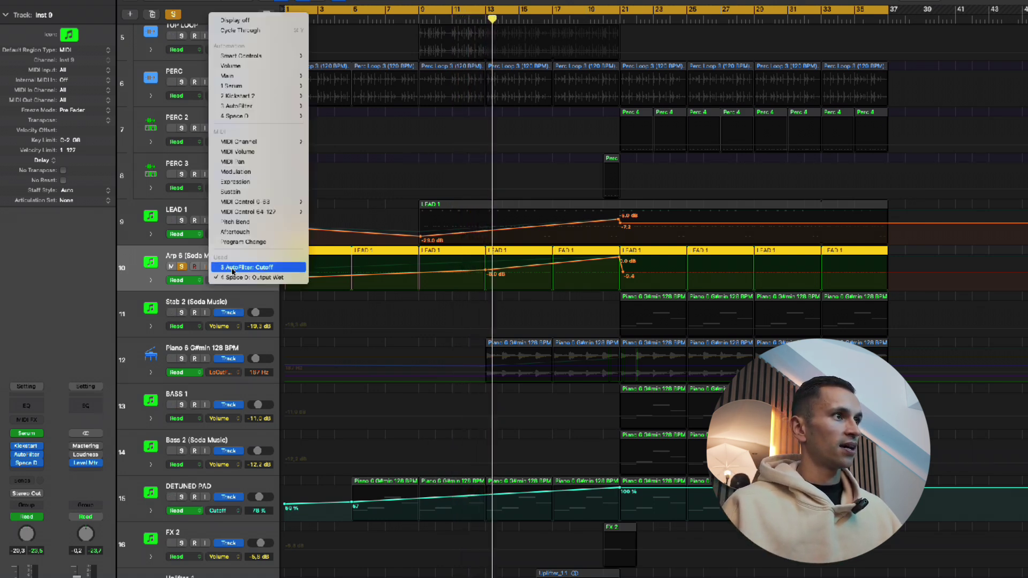
left_click(231, 267)
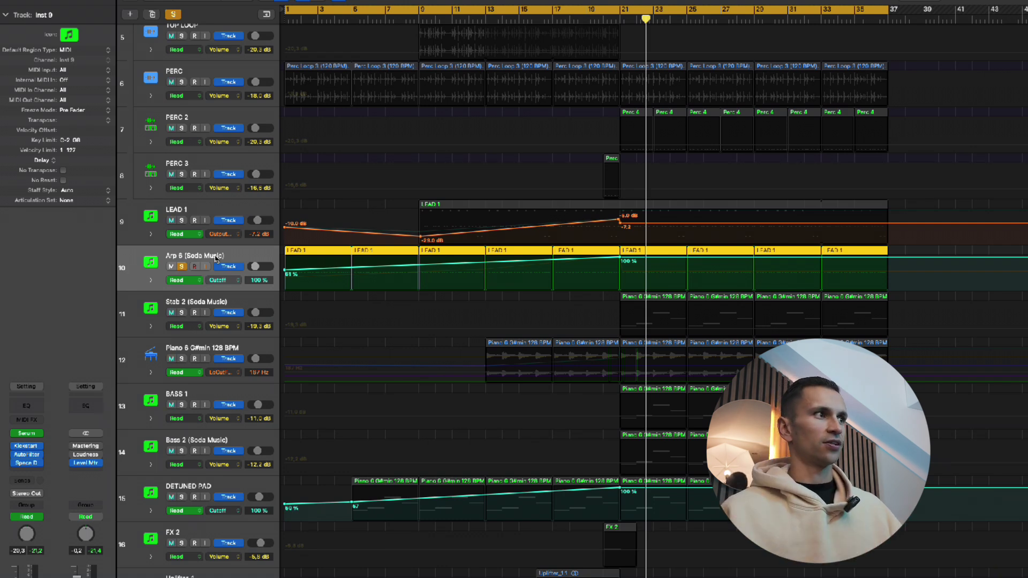
Solo LEAD 1 in place of Arp 6, play it from bar 9 with its output automation, and remove the solo
left_click(181, 220)
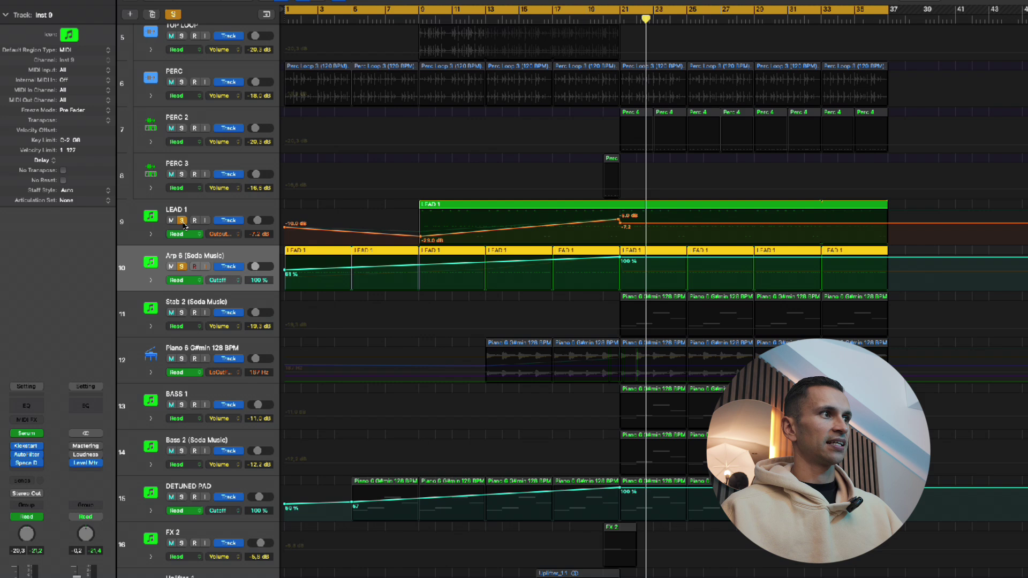
left_click(423, 16)
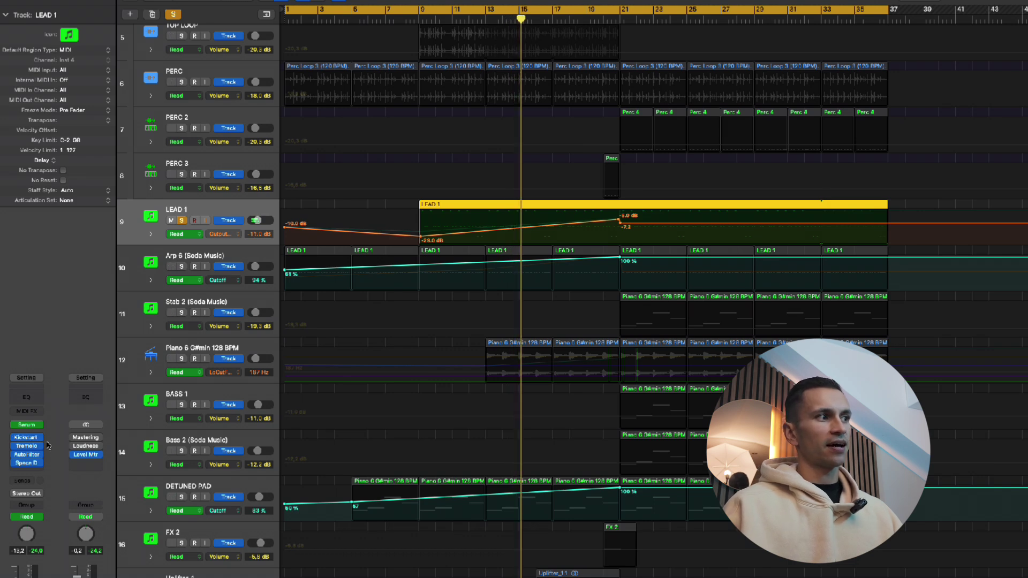
mouse_move(33, 459)
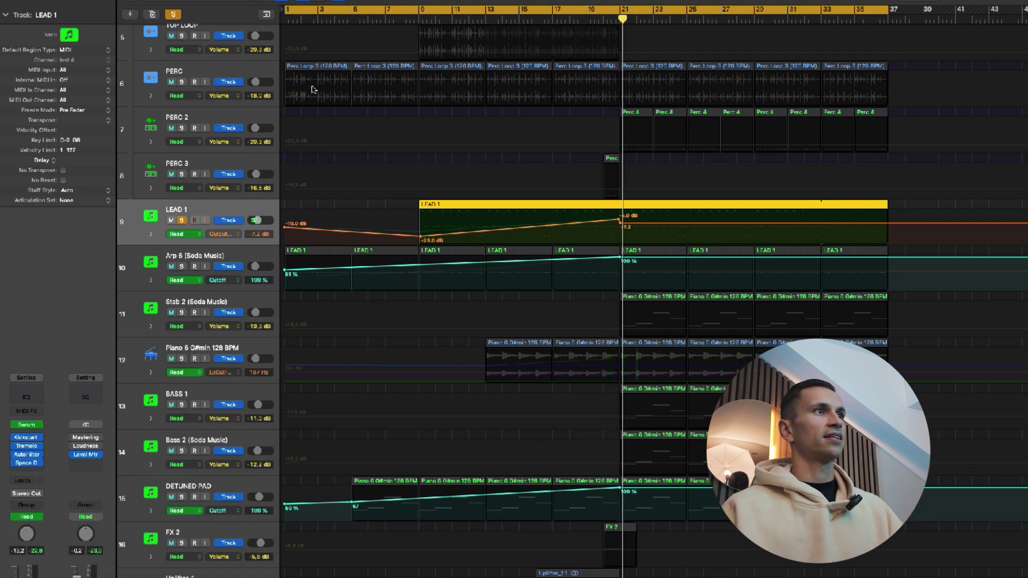
left_click(422, 19)
key("Return")
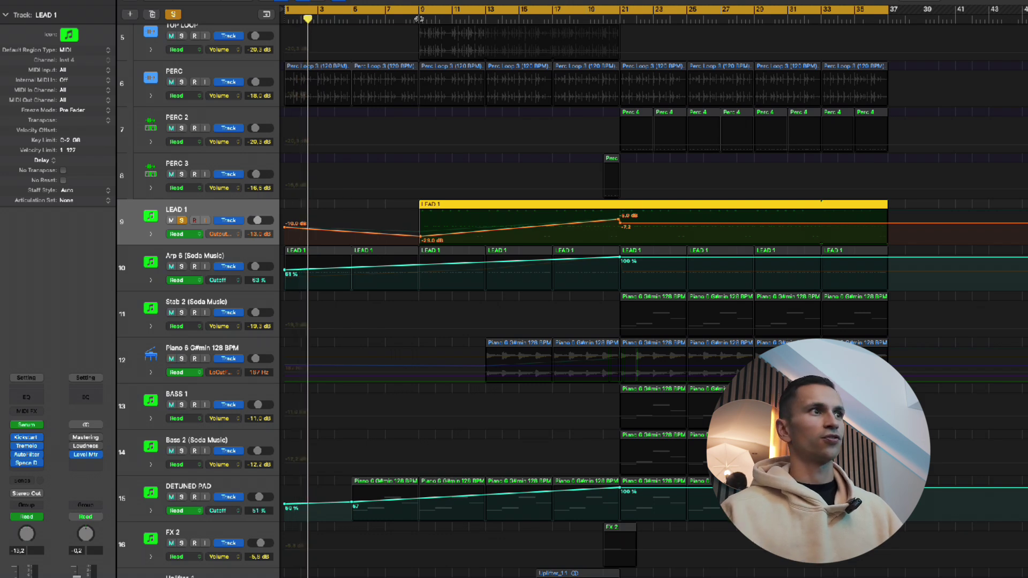
left_click(420, 19)
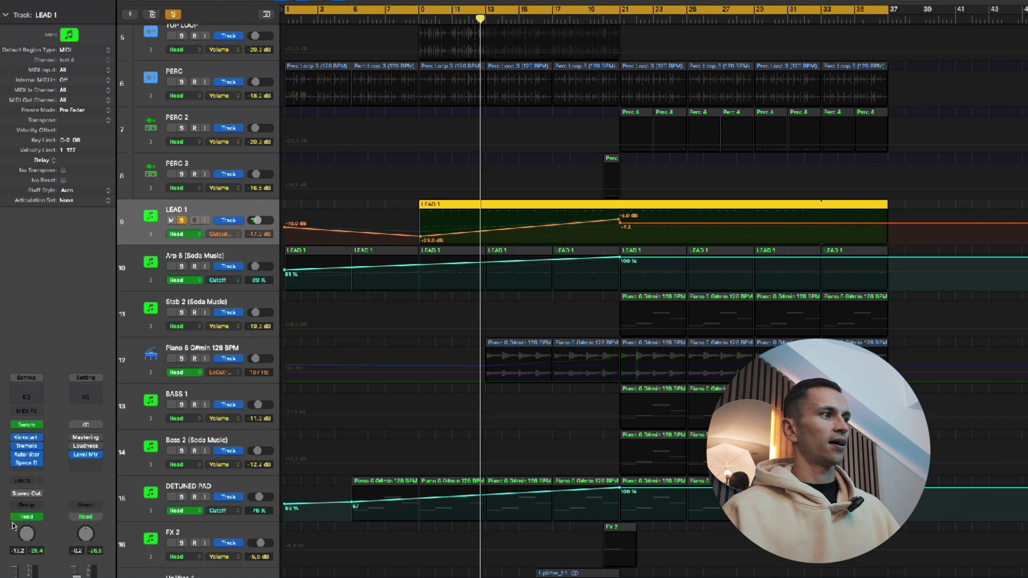
left_click(31, 449)
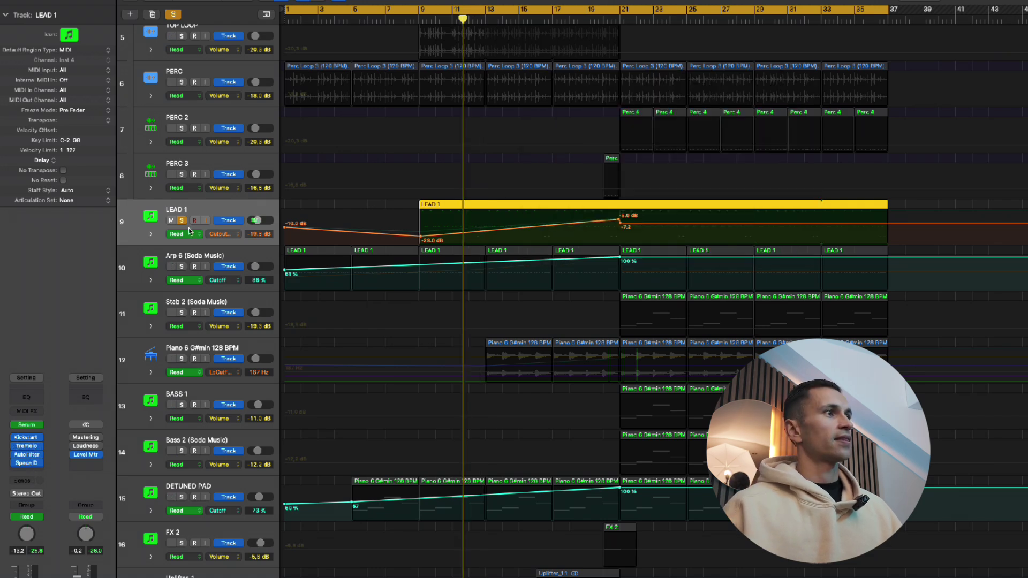
left_click(182, 220)
Select DETUNED PAD and solo it to hear its AutoFilter cutoff automation
scroll(247, 332, "down", 3)
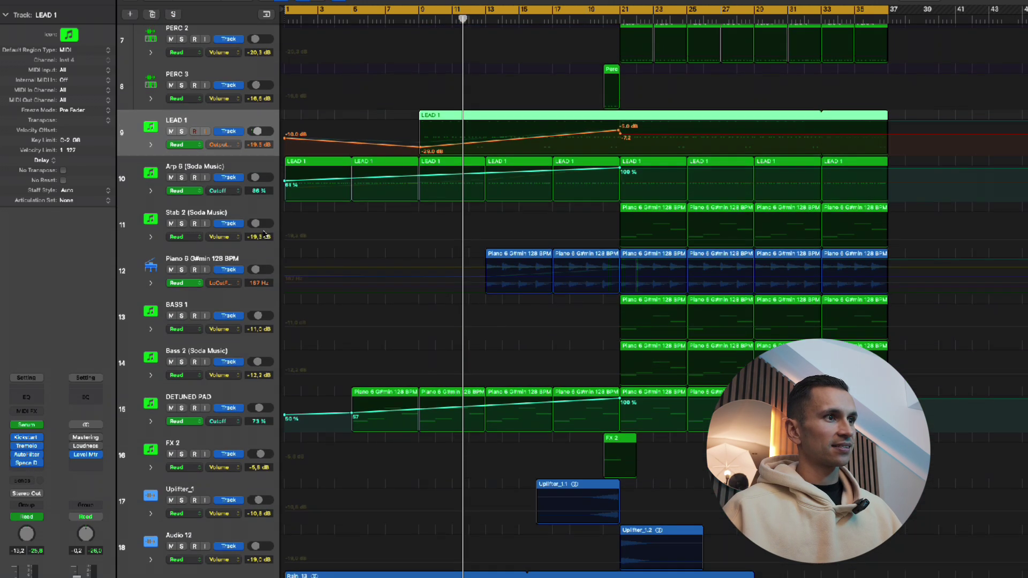
left_click(228, 435)
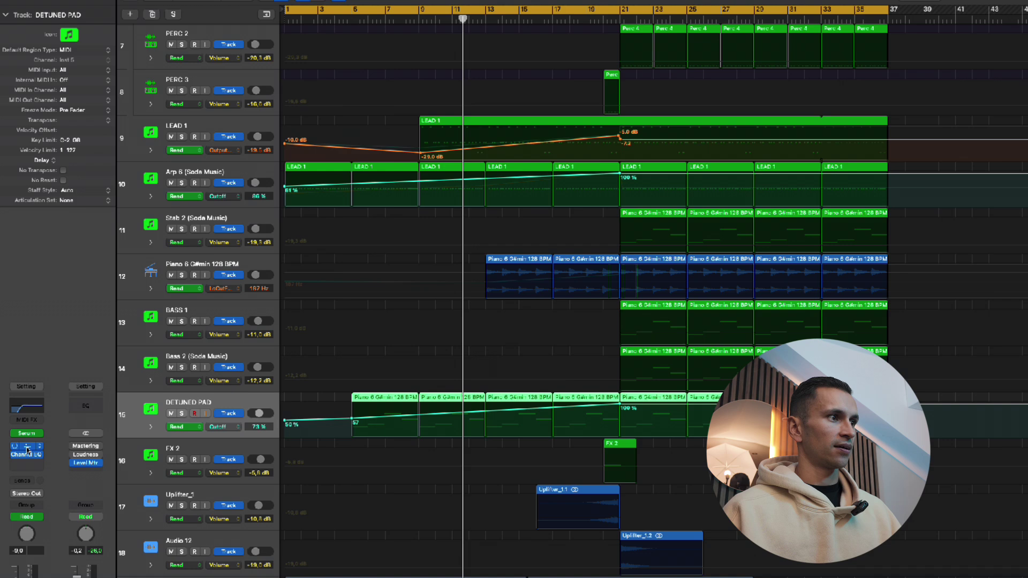
key("s")
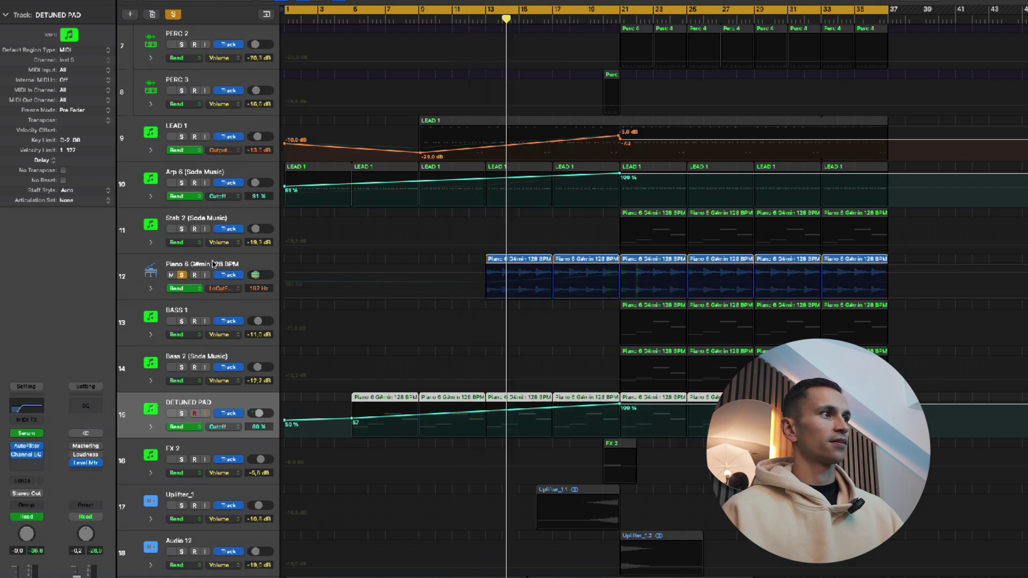
Select the soloed Piano 6 track and examine its AutoFilter insert and its list of automation parameters while it plays
left_click(215, 262)
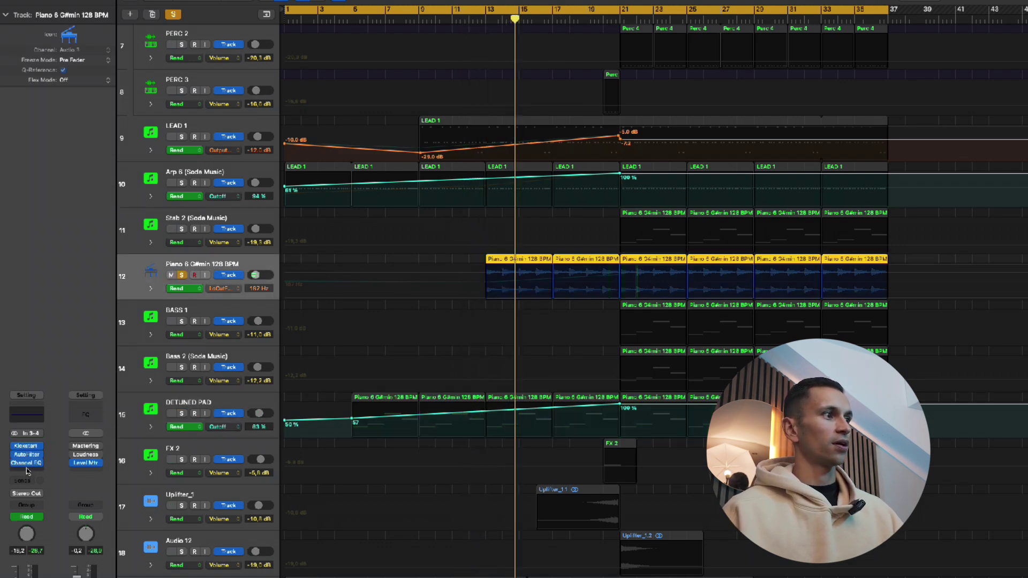
mouse_move(31, 457)
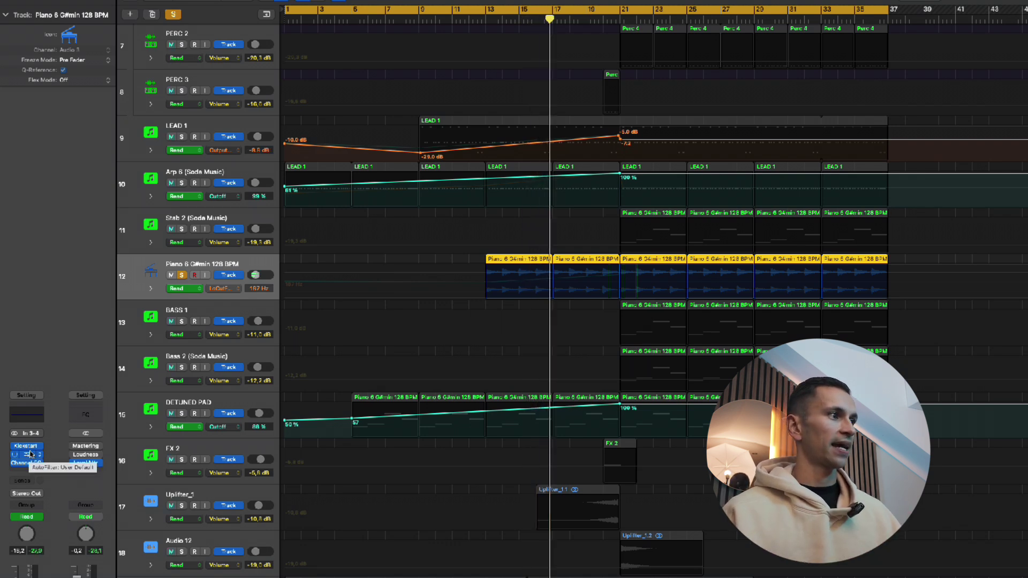
left_click(223, 290)
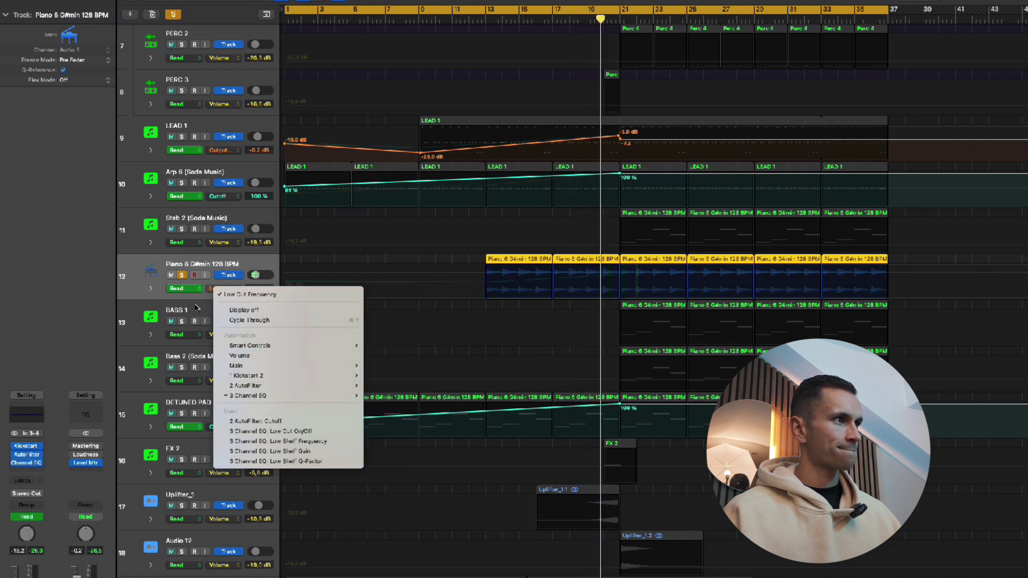
left_click(147, 288)
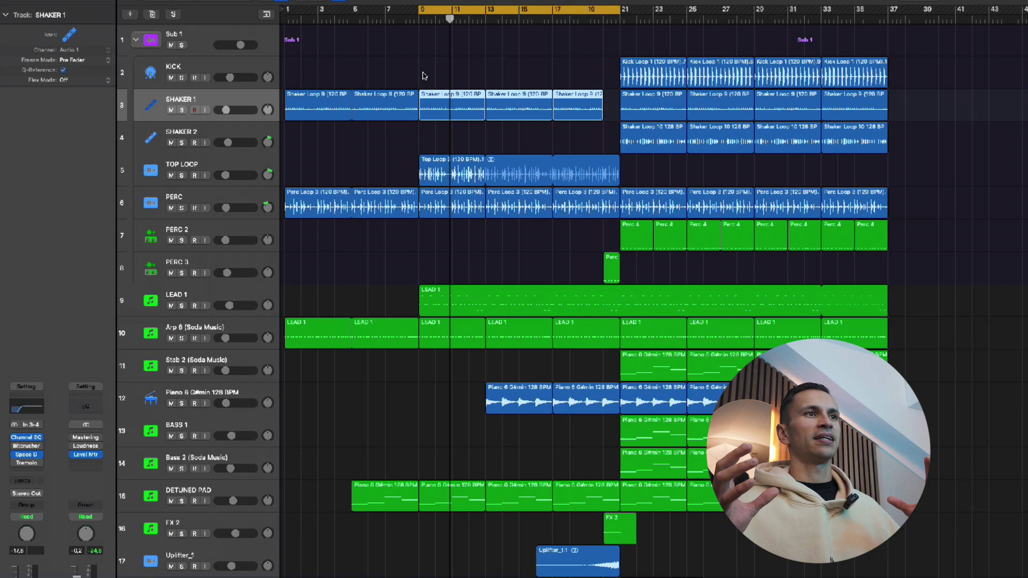
Turn off cycling, solo PERC 3 and play its short fill just before bar 21, and remove the solo
scroll(431, 160, "down", 1)
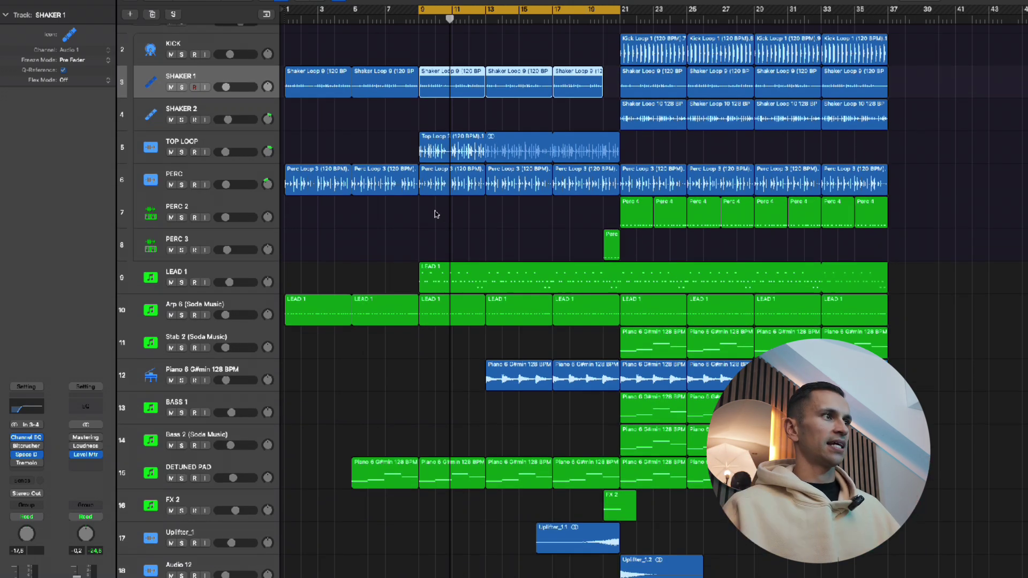
left_click(604, 19)
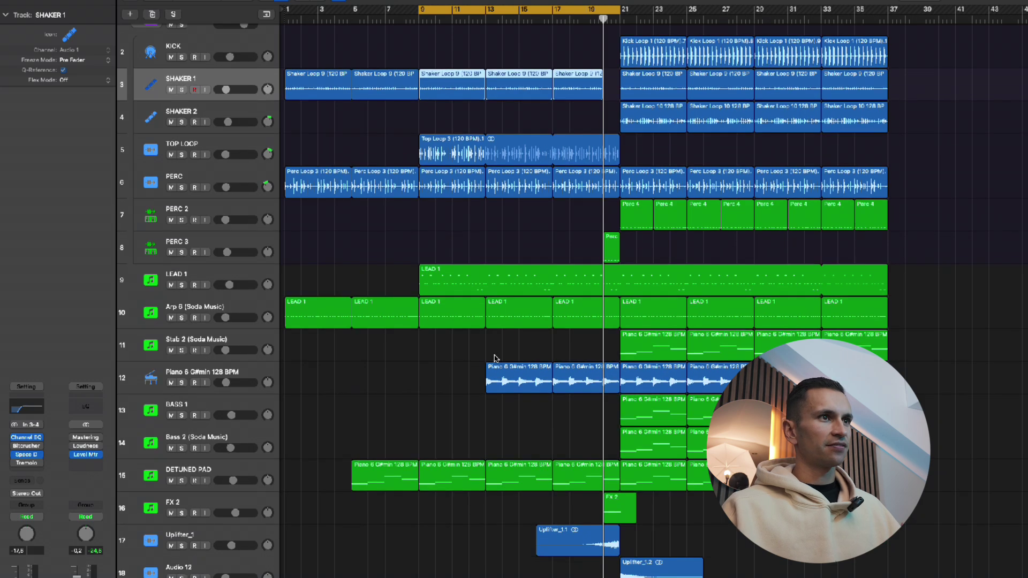
left_click(192, 245)
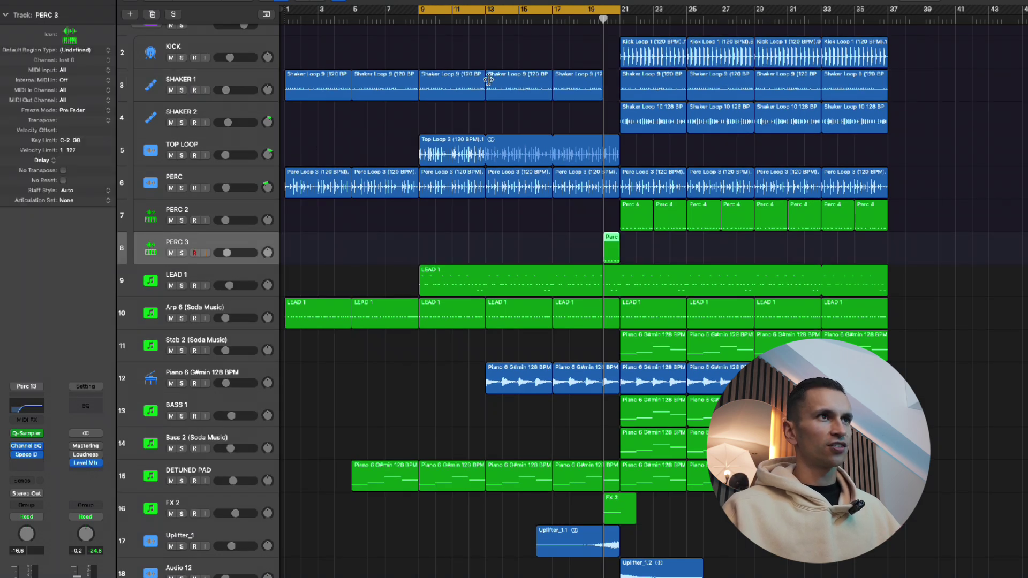
left_click(609, 13)
left_click(181, 254)
key("space")
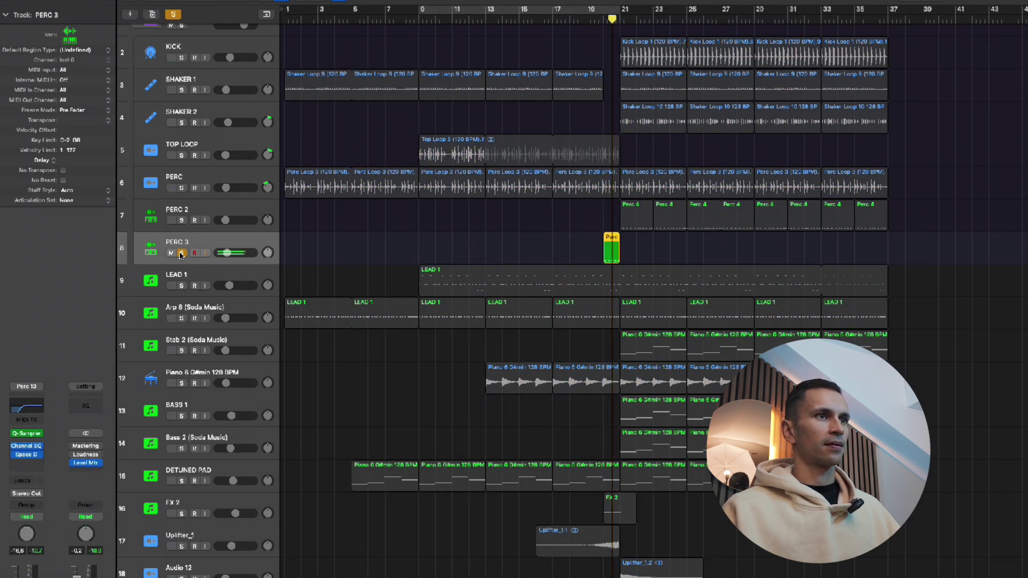
left_click(181, 253)
key("space")
Select the Uplifter_1 track, followed by FX 2, to review the transition effects leading into bar 21
left_click(193, 539)
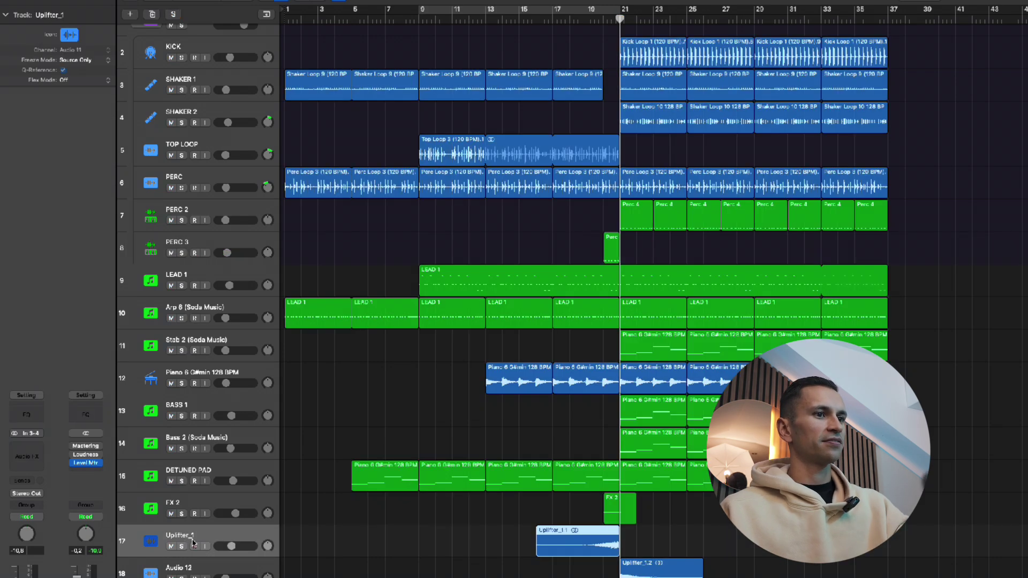
left_click(229, 505)
scroll(230, 505, "up", 2)
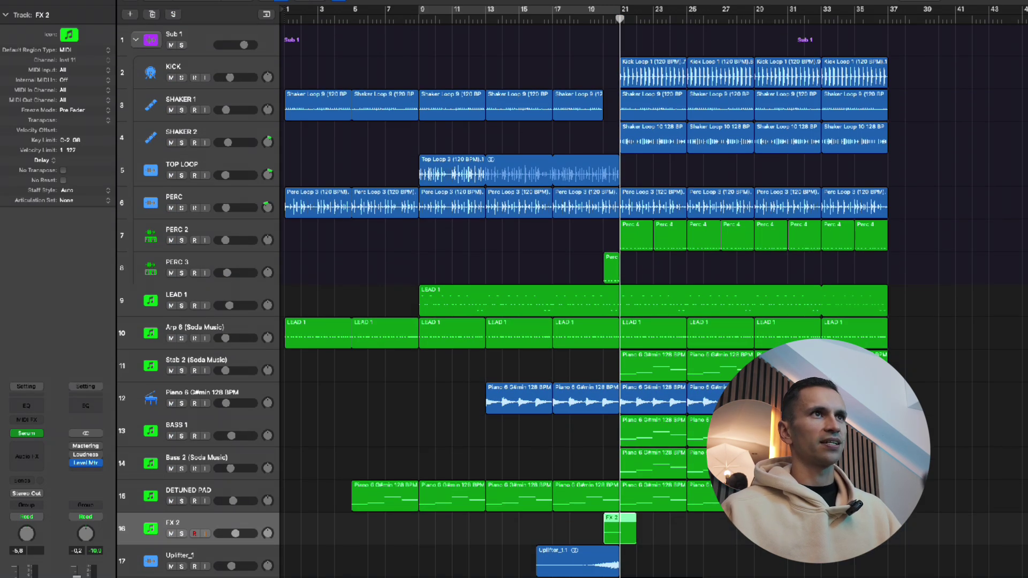
Play the full arrangement from the beginning, and set the cycle range to bars 21 through 37
key("Return")
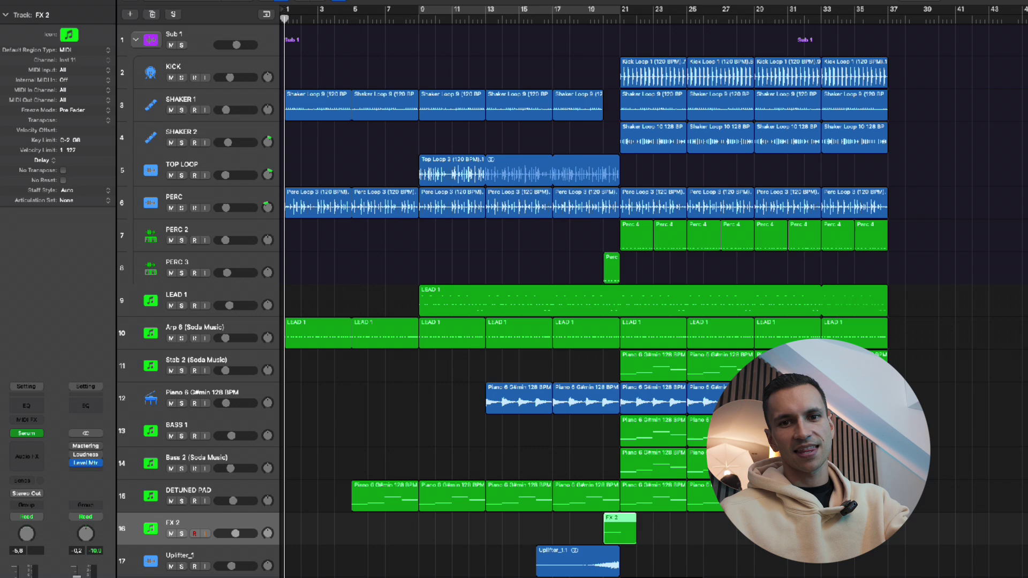
key("space")
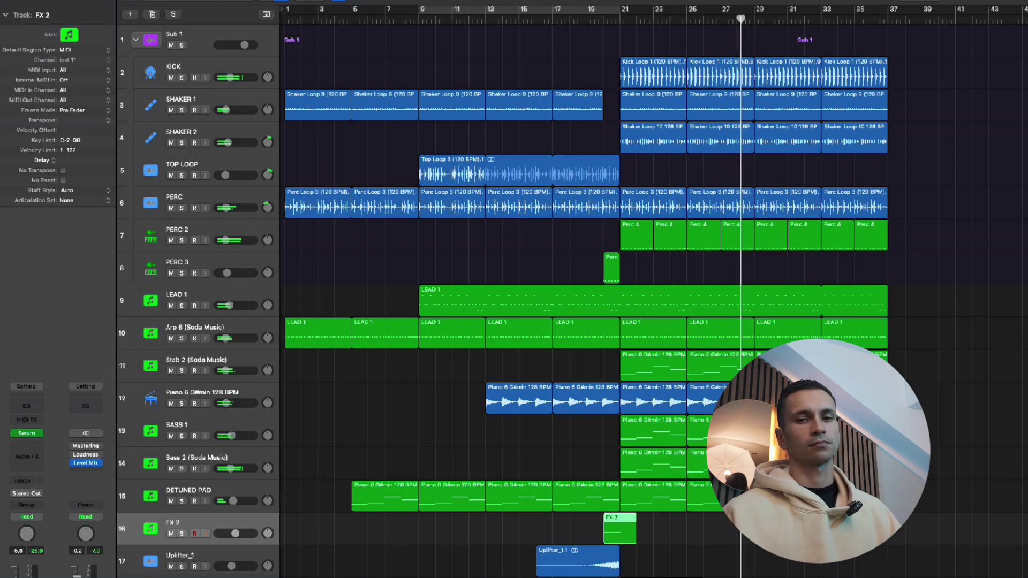
left_click_drag(621, 7, 891, 3)
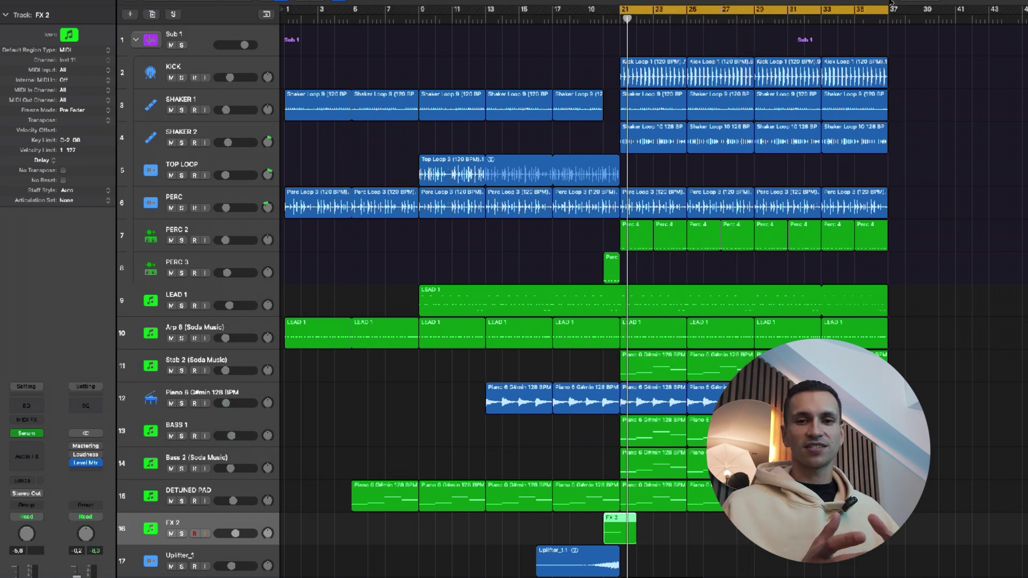